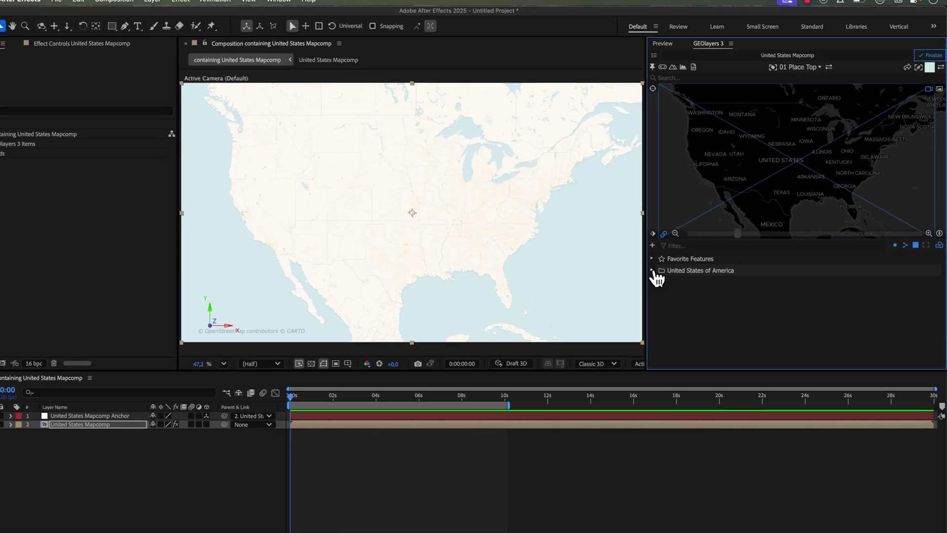
Expand the US states list, preview Arizona, California and Colorado, then frame the whole United States
click(653, 270)
click(703, 270)
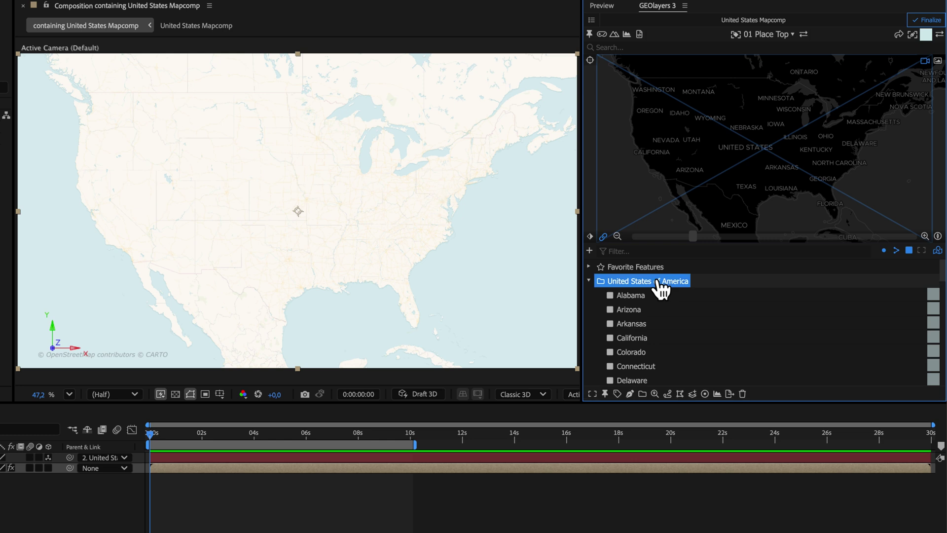
click(631, 311)
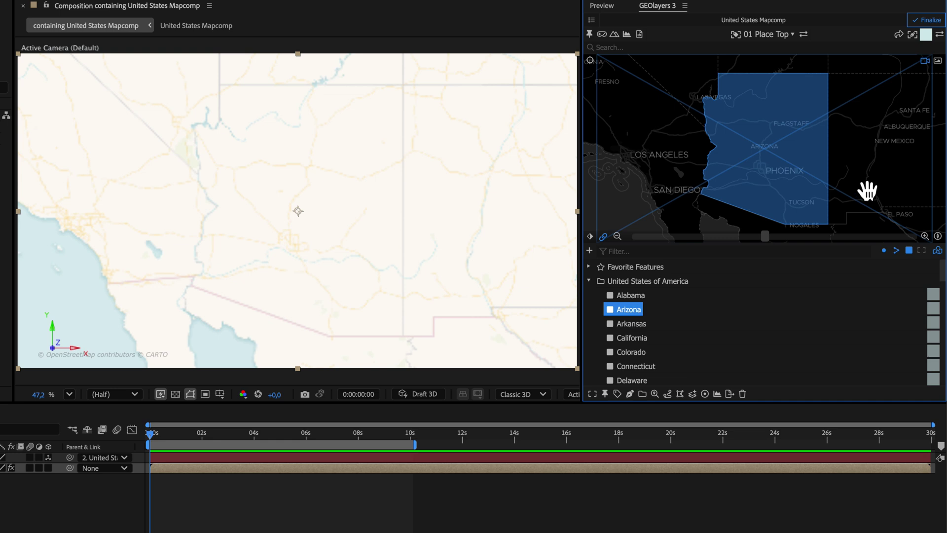
click(625, 338)
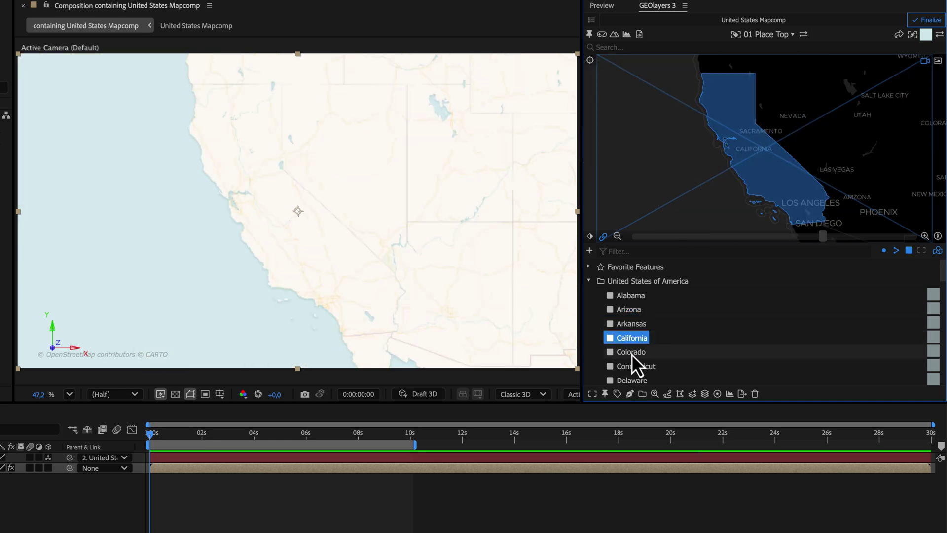
click(632, 352)
click(647, 283)
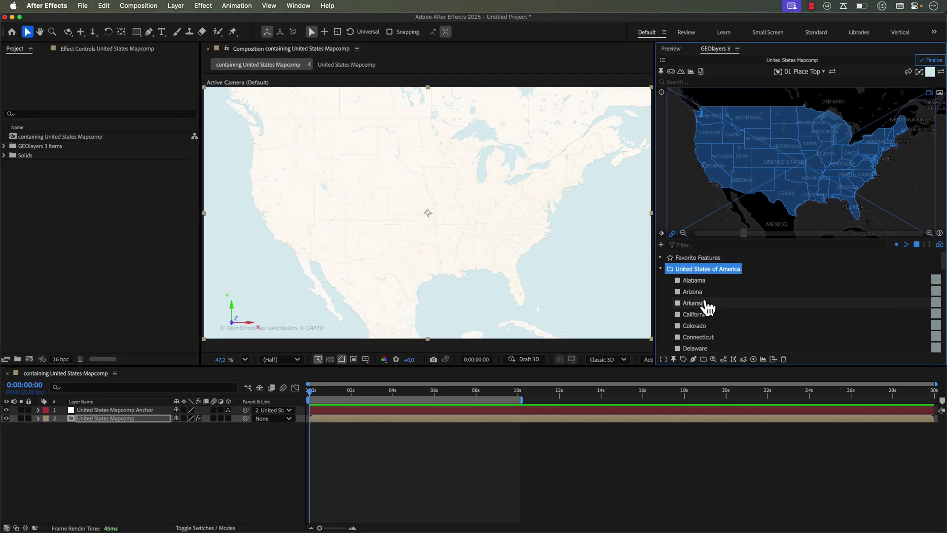
Keyframe map views: whole US at 0s, Colorado near 2s, California near 4s, then the whole US again
click(661, 233)
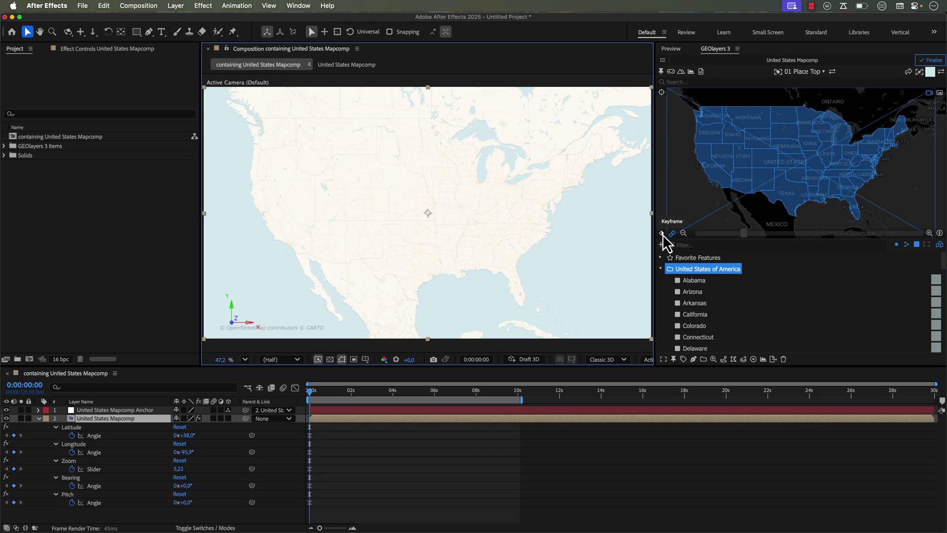
drag(312, 391, 355, 393)
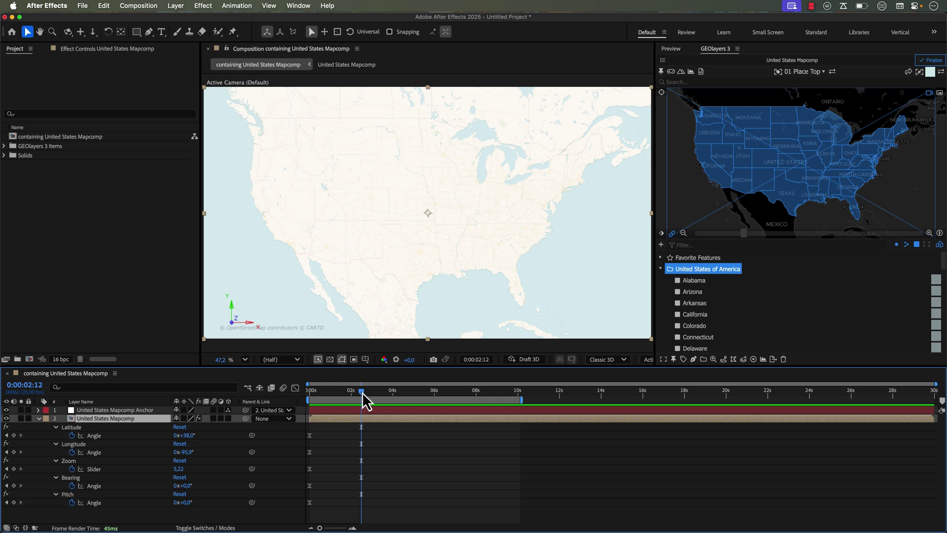
click(696, 325)
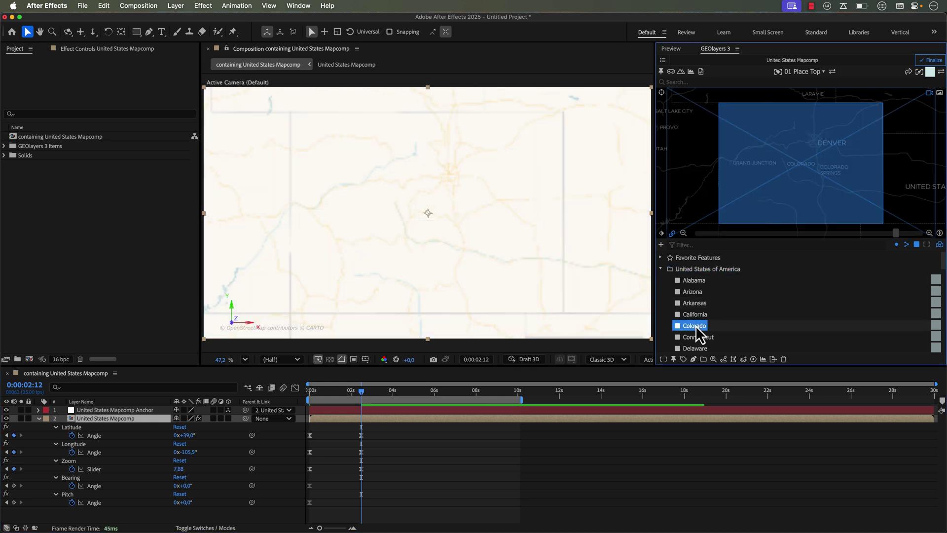
drag(373, 392, 405, 393)
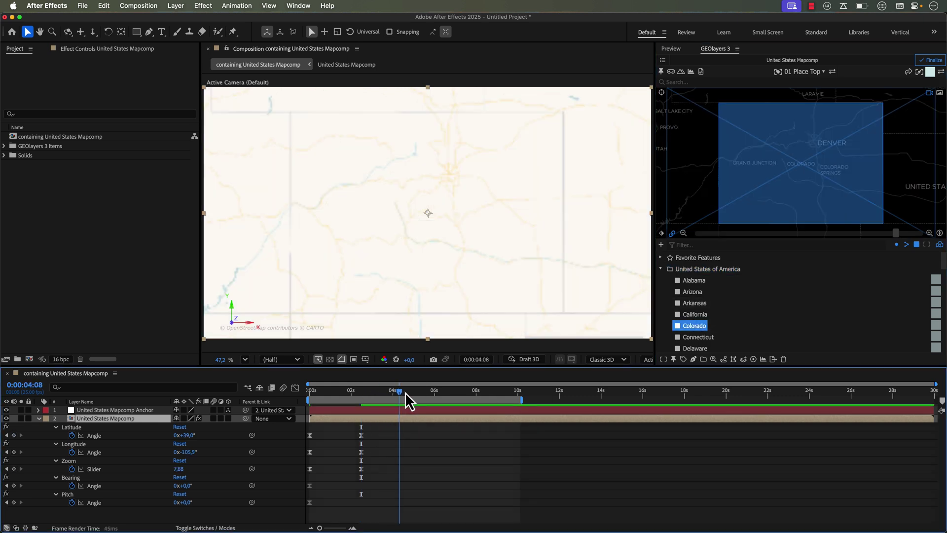
click(694, 314)
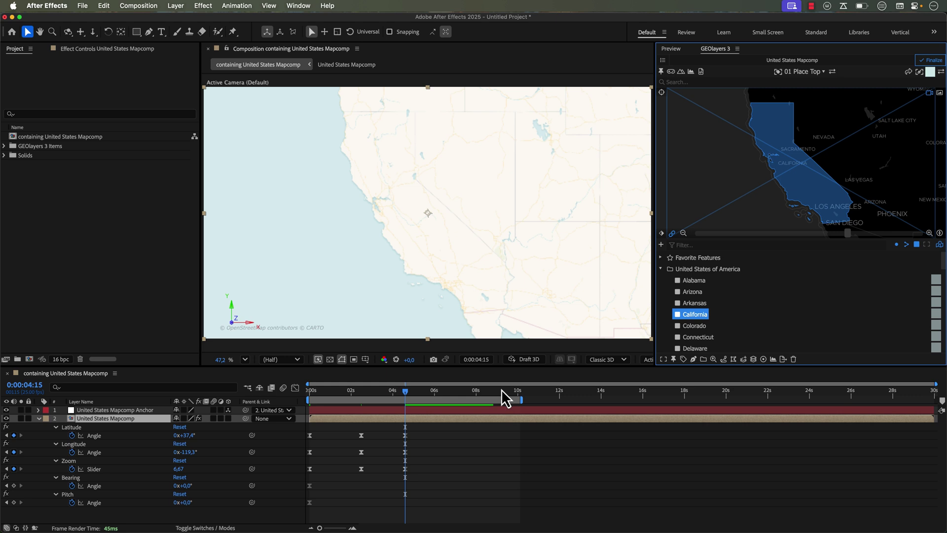
drag(405, 393, 467, 390)
click(704, 270)
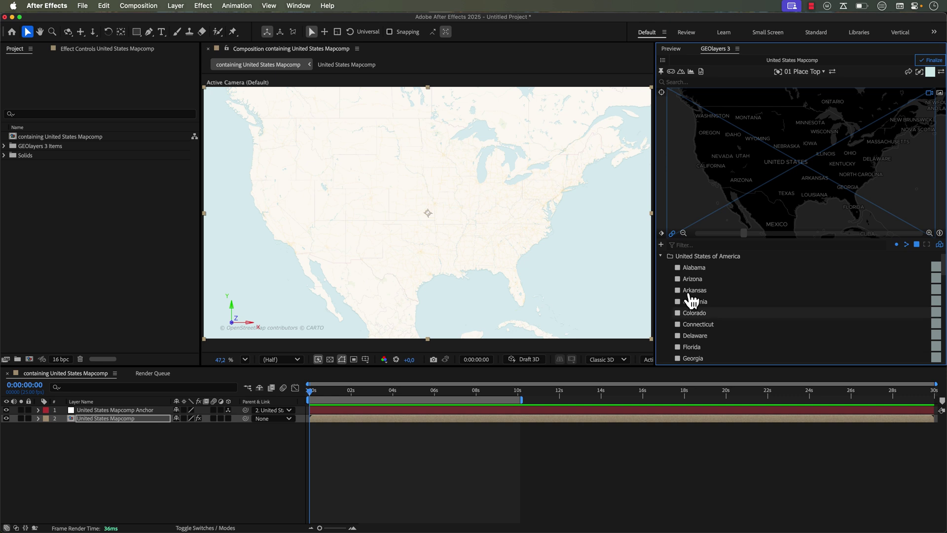
Create a 3-second Animate View to Feature move onto Arizona
click(693, 279)
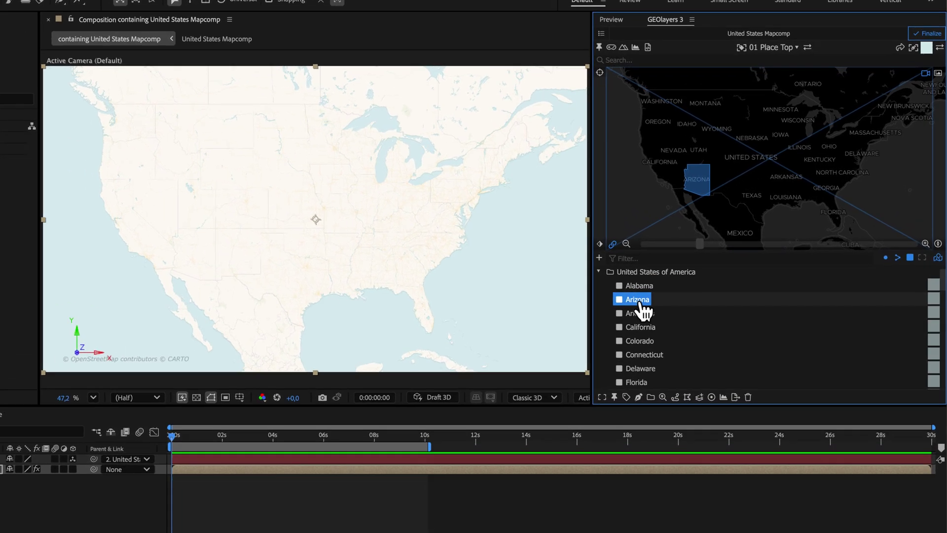
click(592, 403)
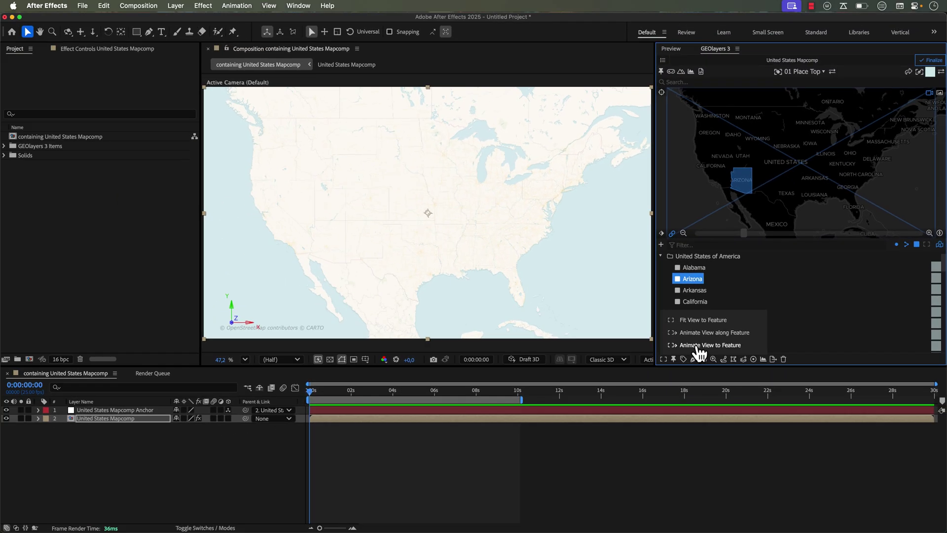
click(698, 345)
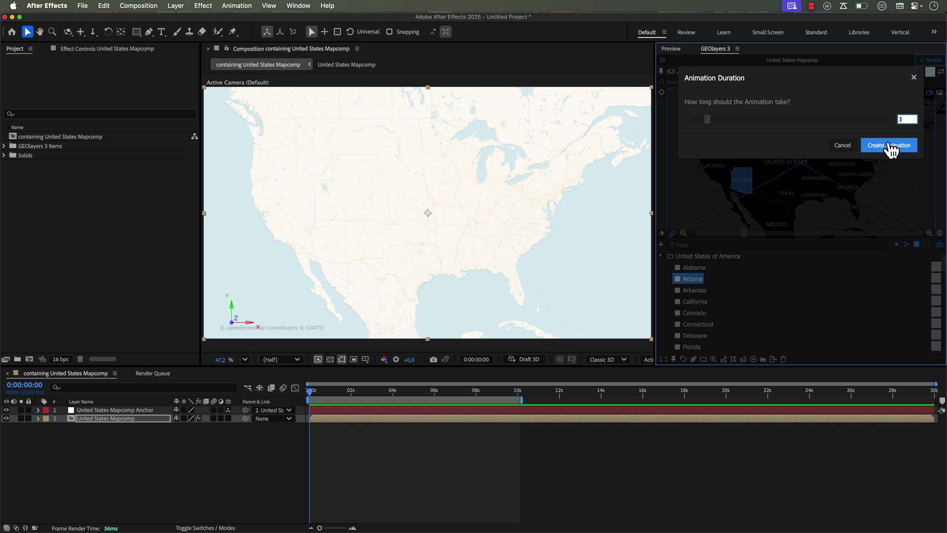
click(891, 146)
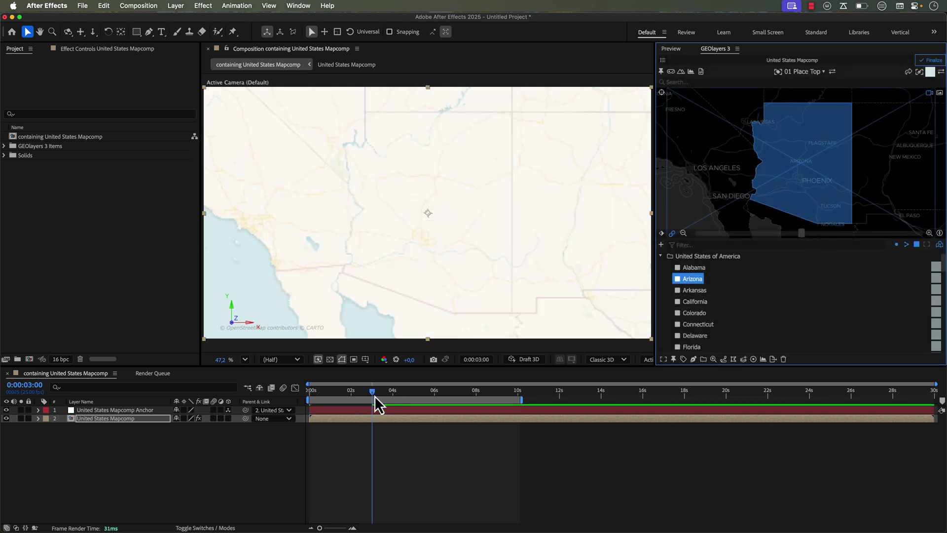
Reveal the layer's keyframes and scrub the timeline to check the Arizona move
key(u)
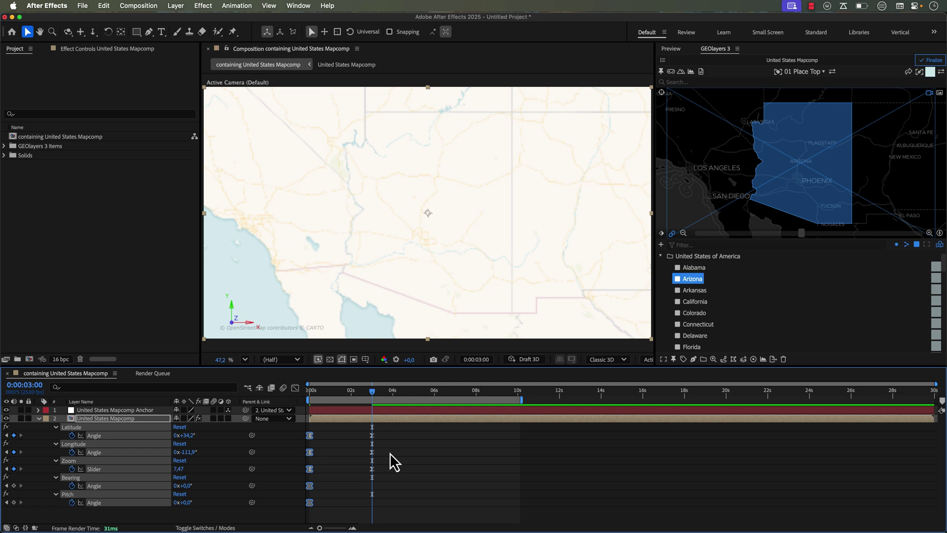
click(390, 453)
click(405, 393)
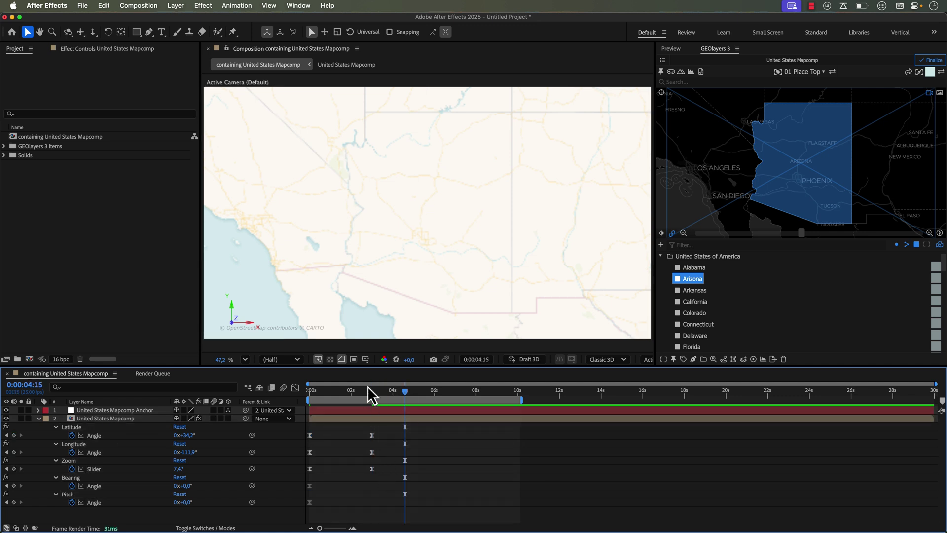
drag(361, 398, 299, 402)
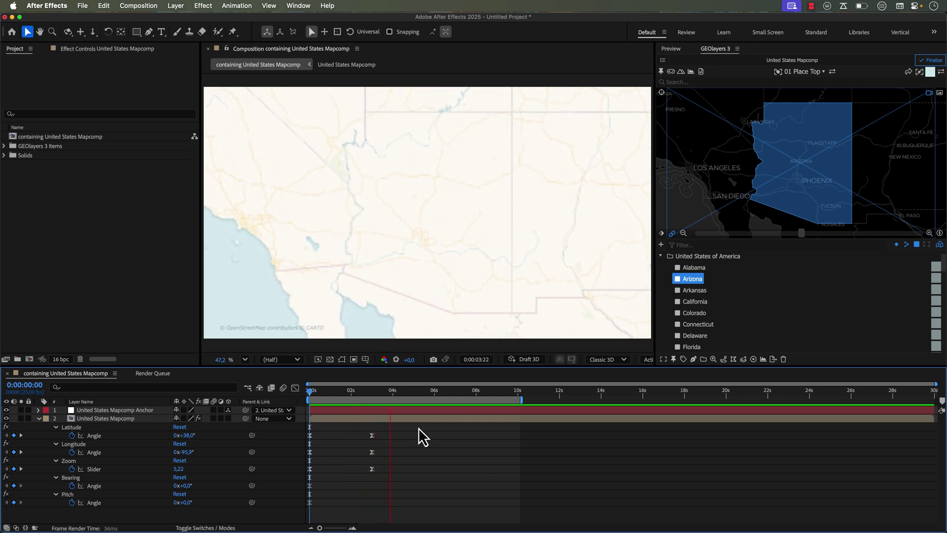
drag(401, 391, 438, 397)
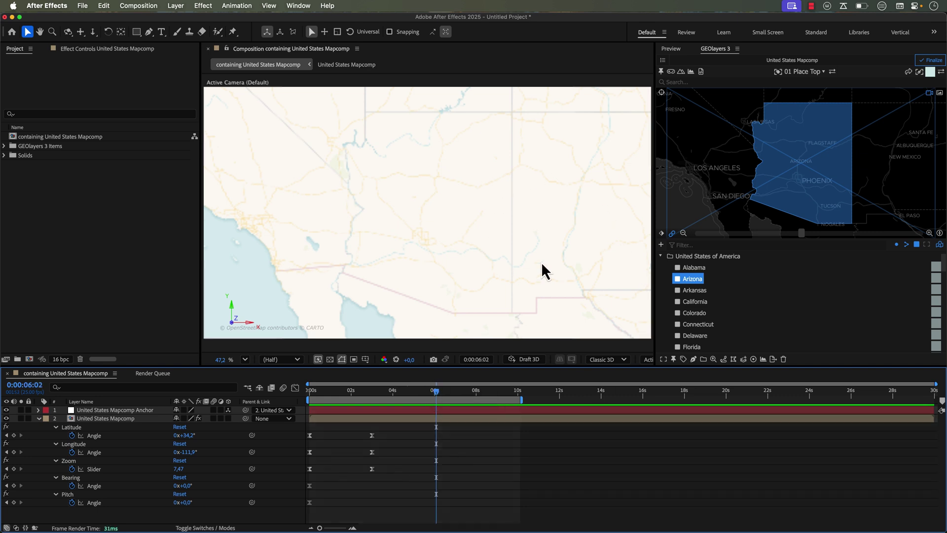
Select Delaware, delete the accidental keyframes, and set the current time to 6 seconds
click(687, 337)
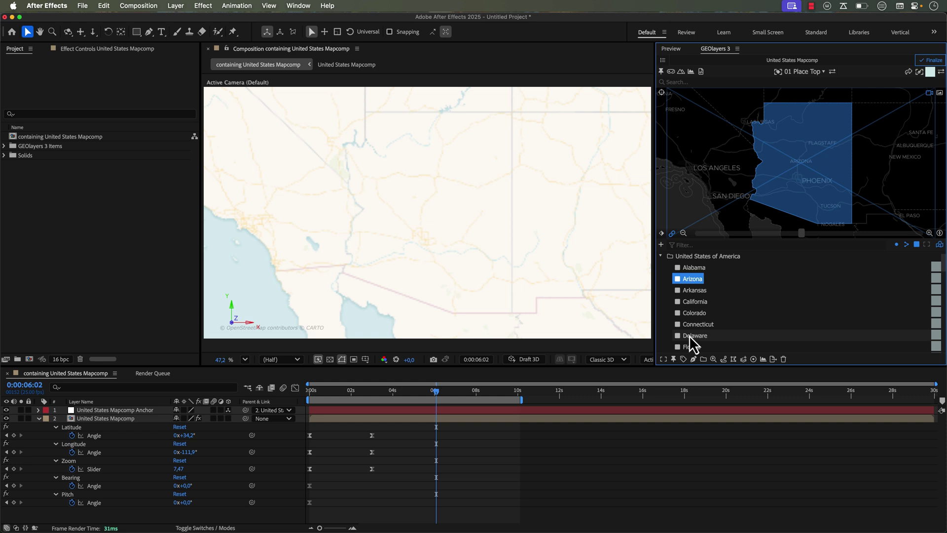
drag(370, 395, 447, 461)
key(Delete)
click(435, 393)
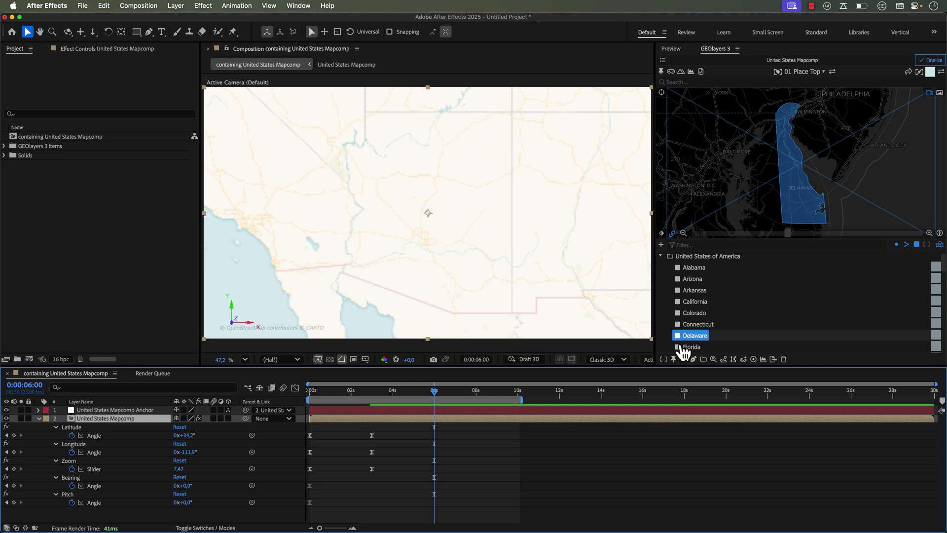
Create a 3-second Animate View to Feature move onto Delaware and scrub to check it
click(664, 359)
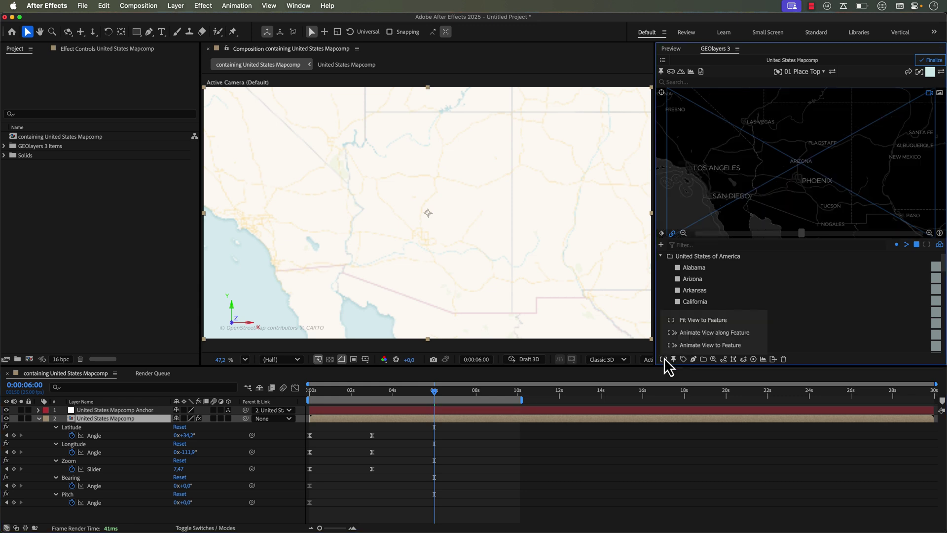
click(694, 345)
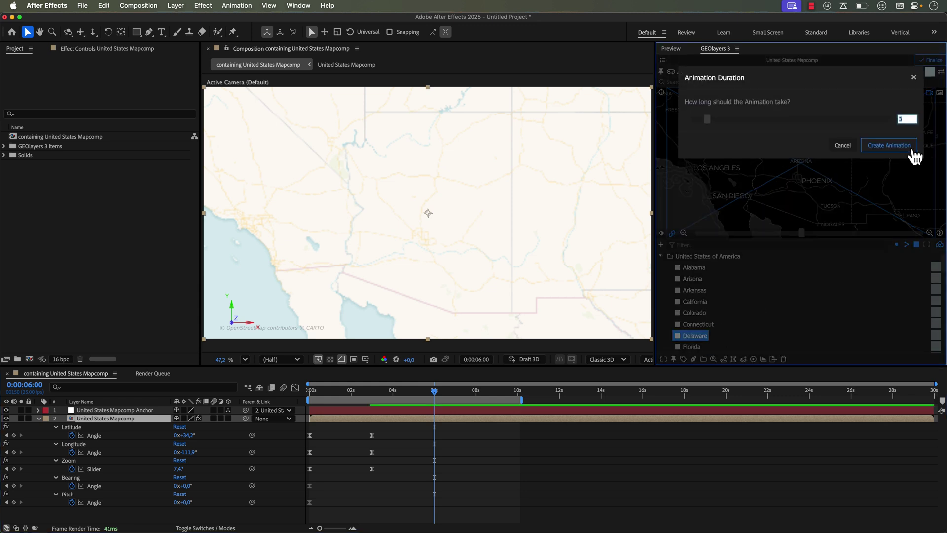
click(910, 149)
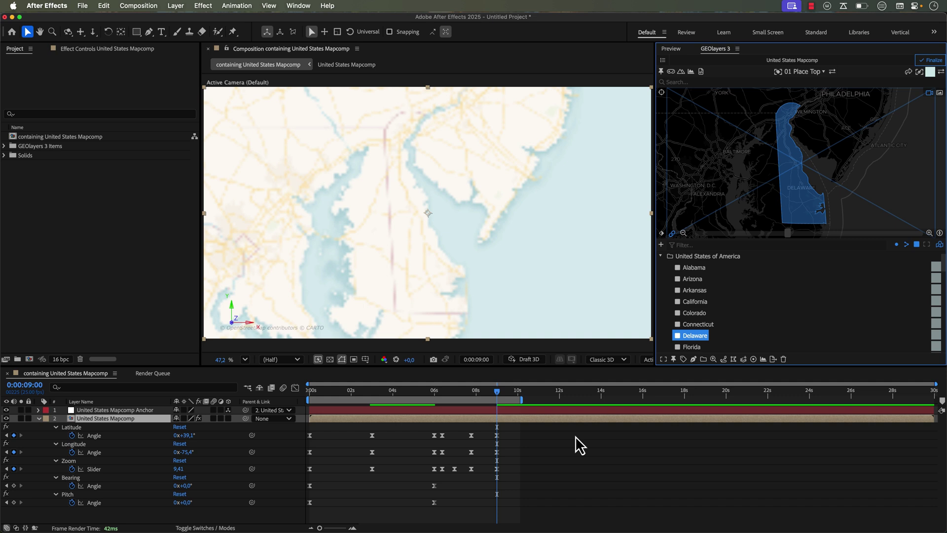
click(429, 401)
drag(434, 394, 496, 392)
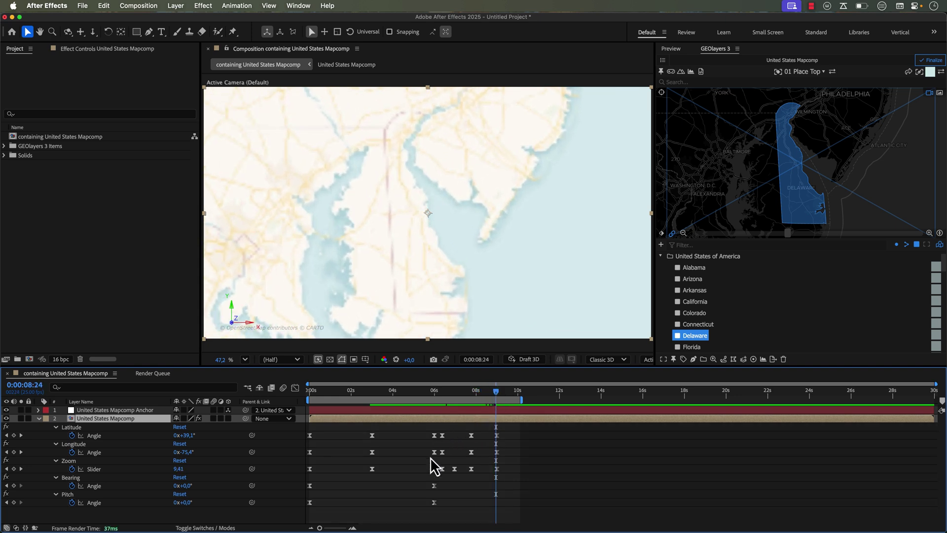
Shift the Delaware keyframes about 2.4 seconds earlier and preview the result
drag(499, 431, 431, 516)
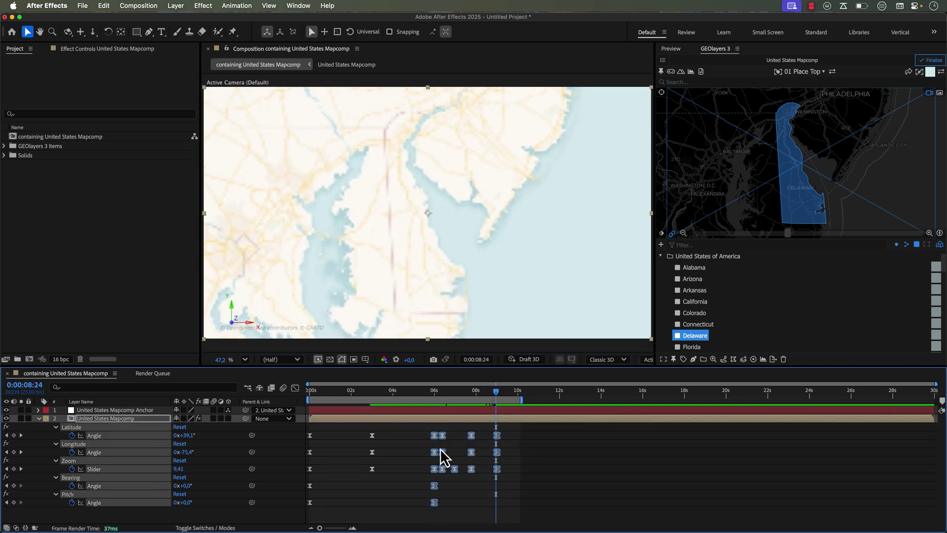
drag(437, 436, 385, 442)
click(367, 391)
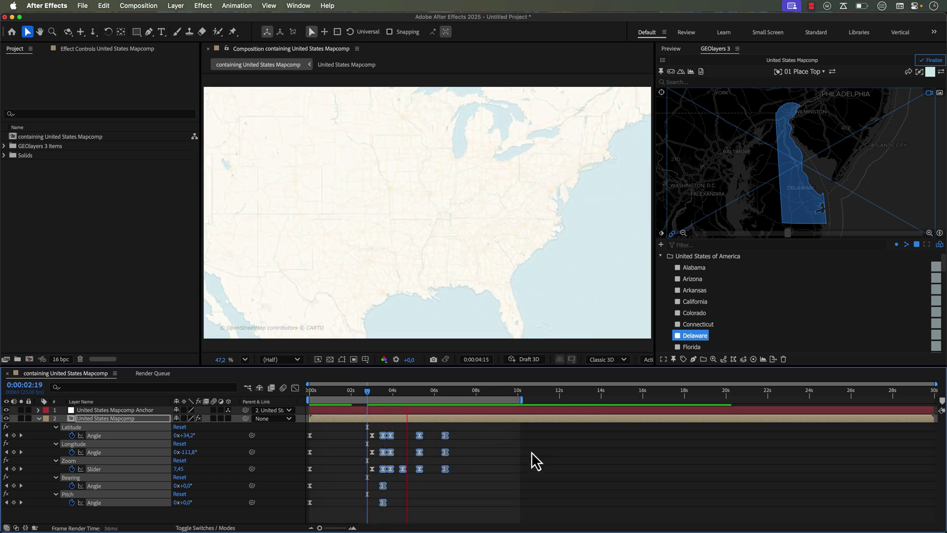
key(space)
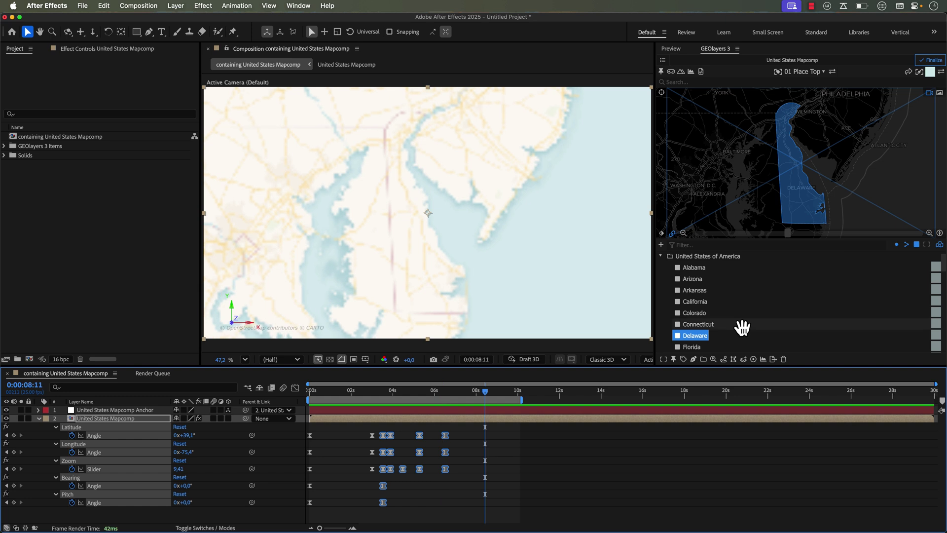
Add Colorado, create a 3-second Animate View to Features move, and extend the work area past it
super+click(696, 314)
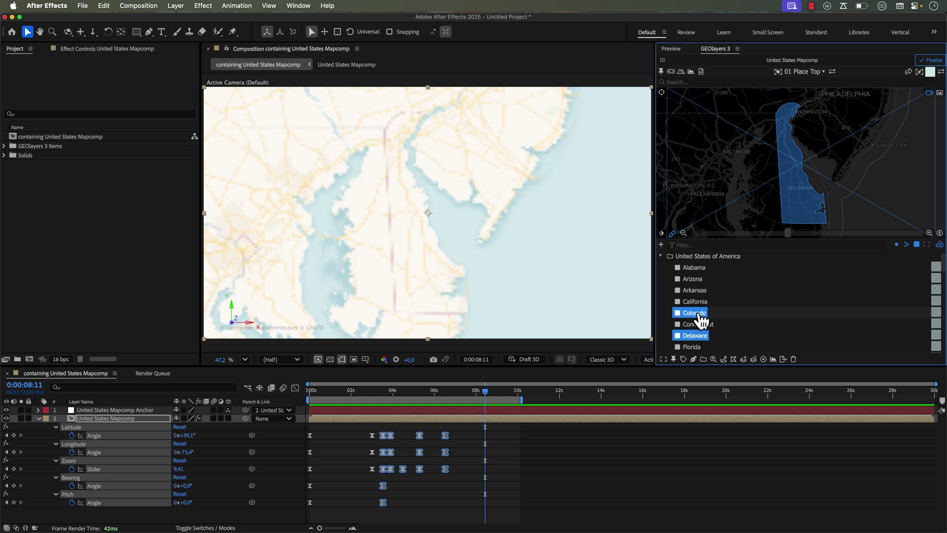
click(664, 360)
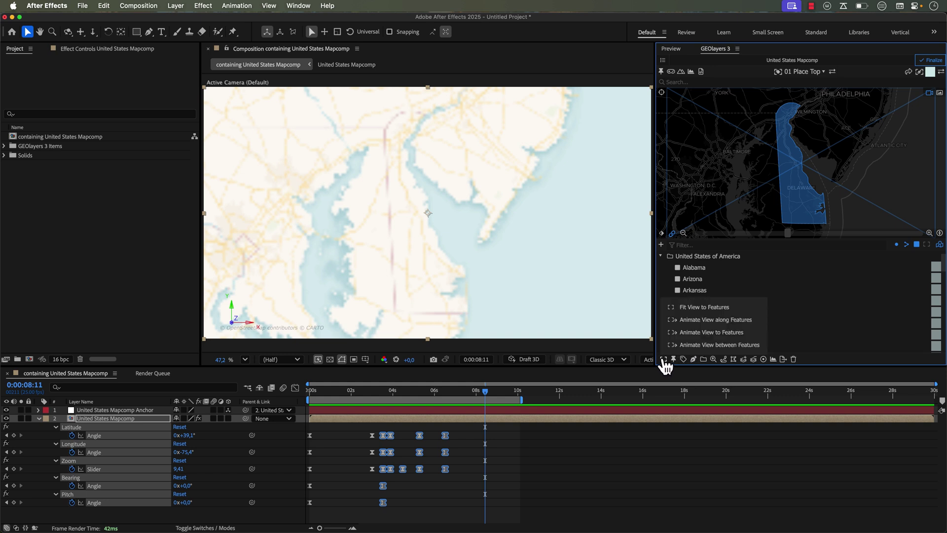
click(709, 334)
click(876, 147)
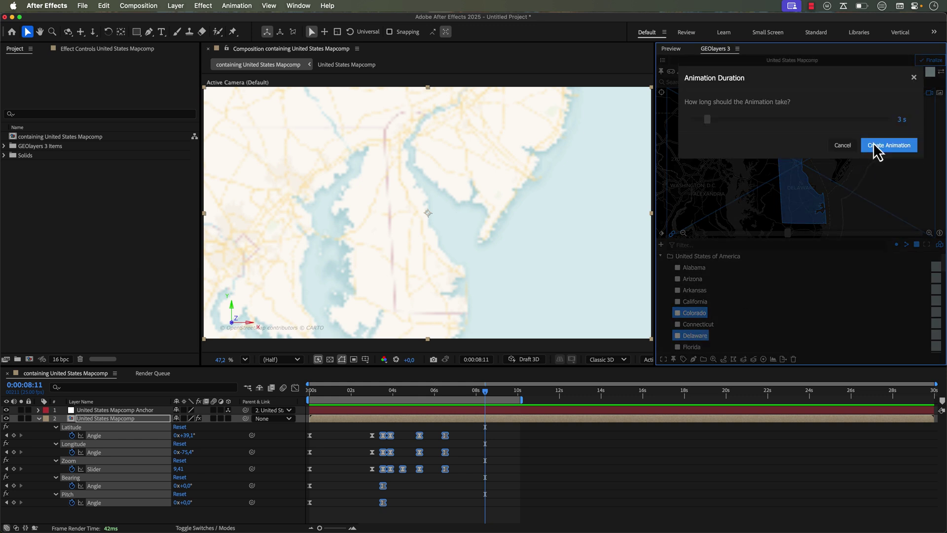
drag(526, 397, 534, 399)
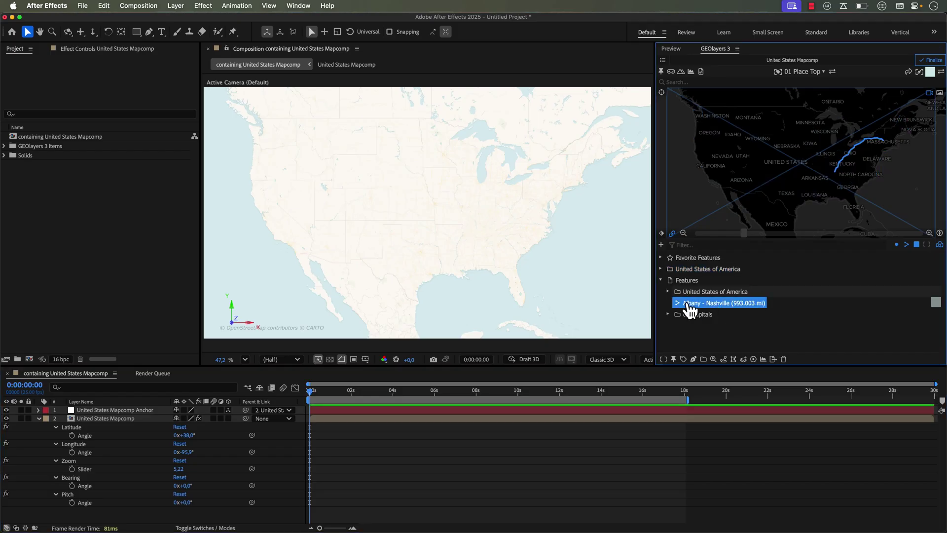
Create a 5-second Animate View along Feature move on the Albany – Nashville route and preview it
click(664, 359)
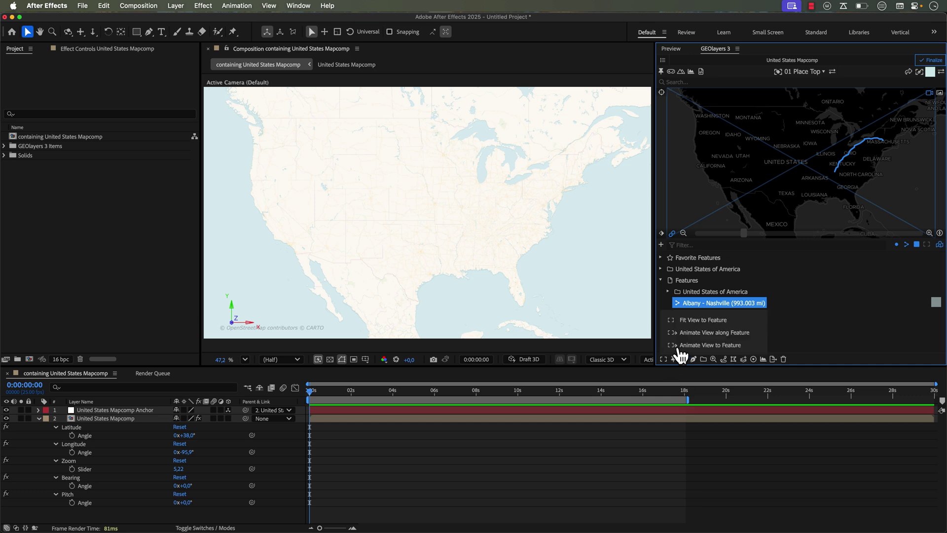
click(703, 334)
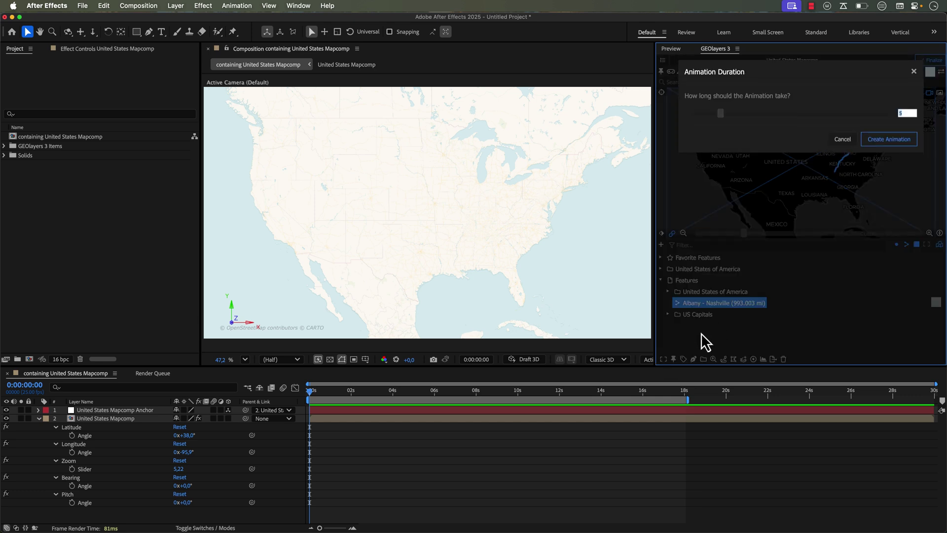
click(892, 146)
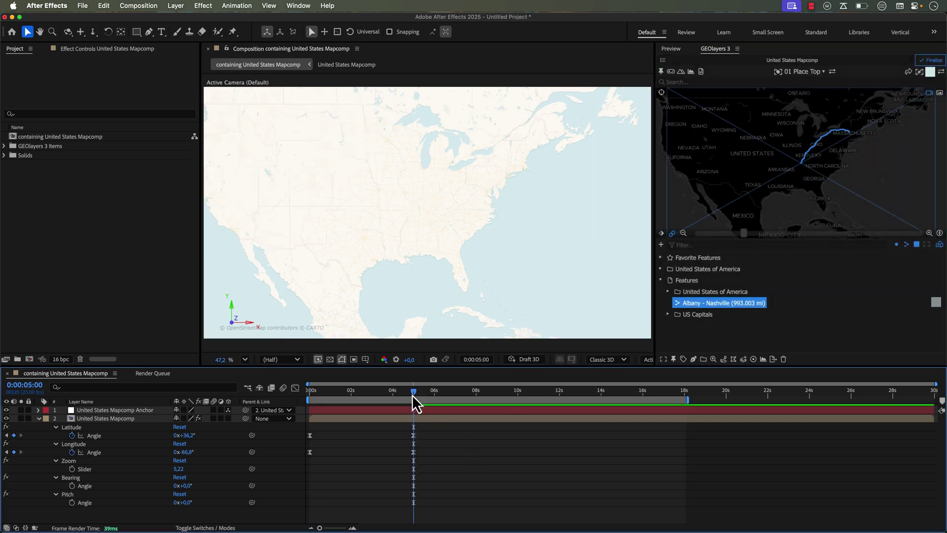
drag(413, 395, 298, 408)
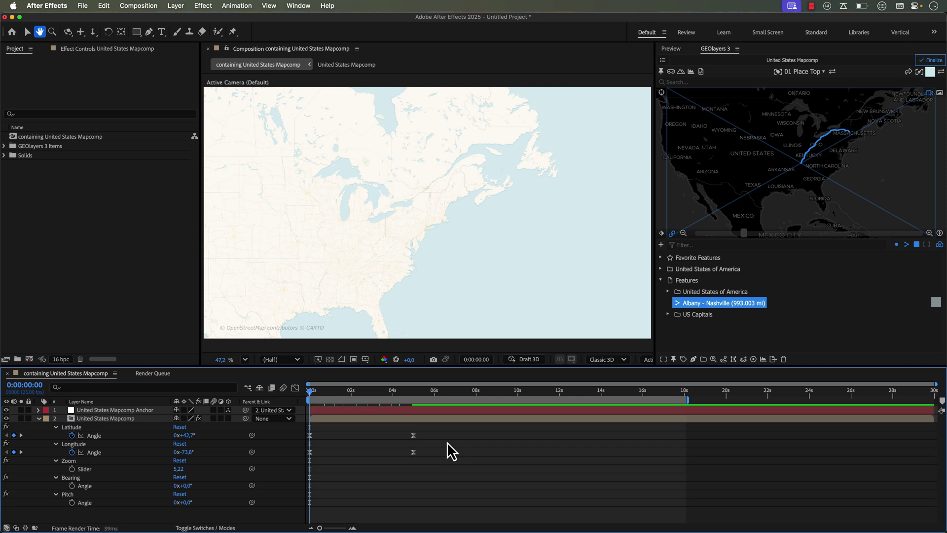
key(space)
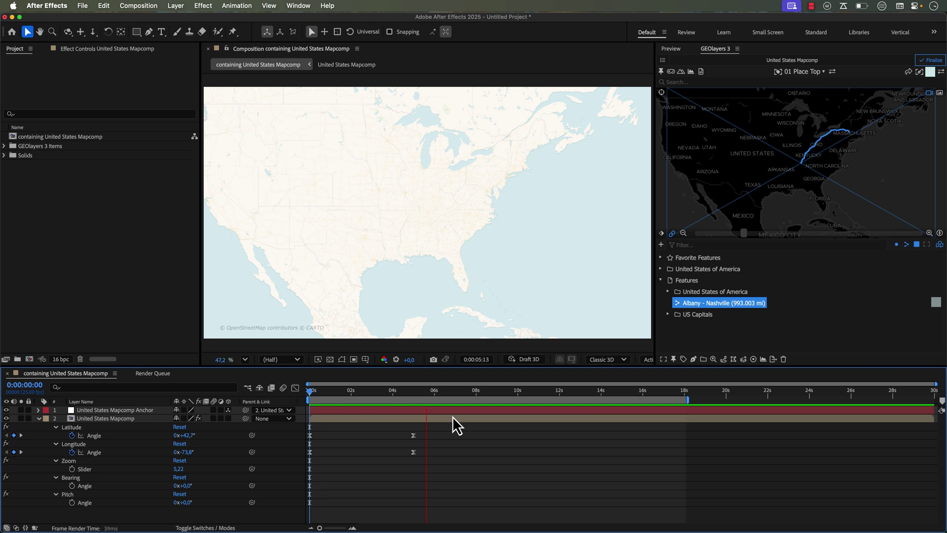
key(space)
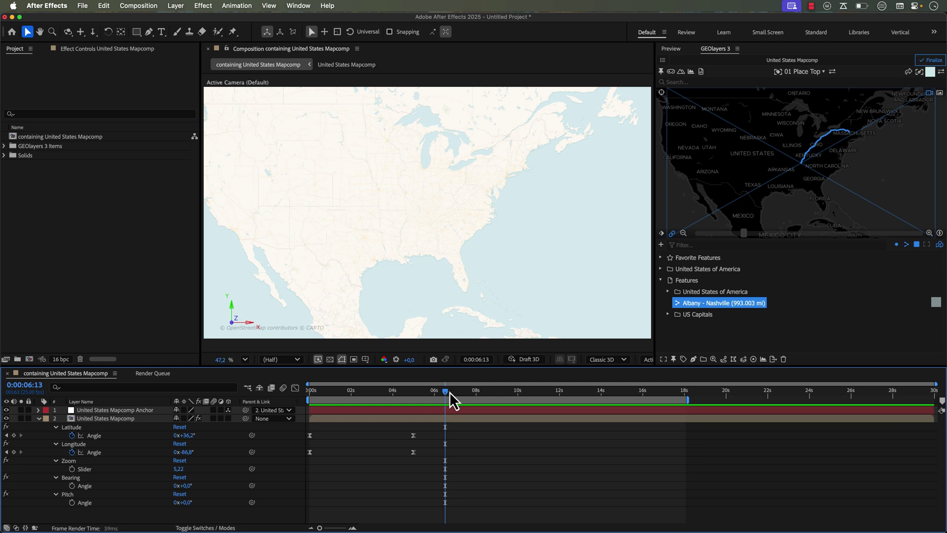
At about 7 seconds, zoom the map near Nashville and create a 5-second zoom-in animation
drag(449, 391, 466, 392)
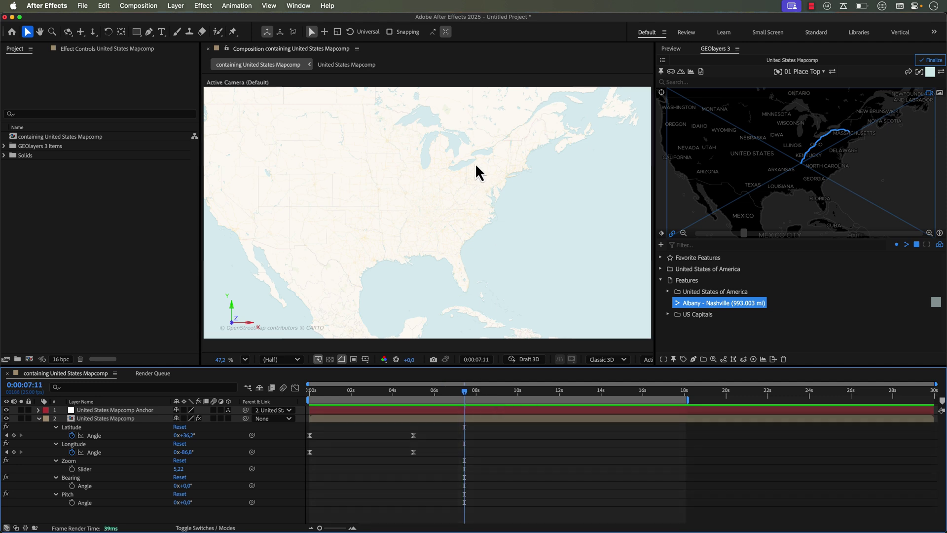
scroll(808, 159, up, 10)
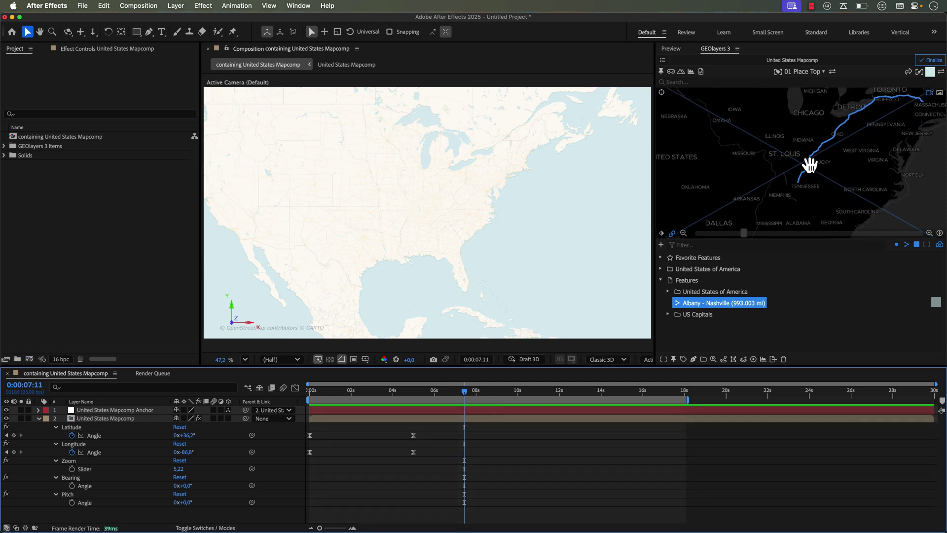
scroll(817, 187, up, 6)
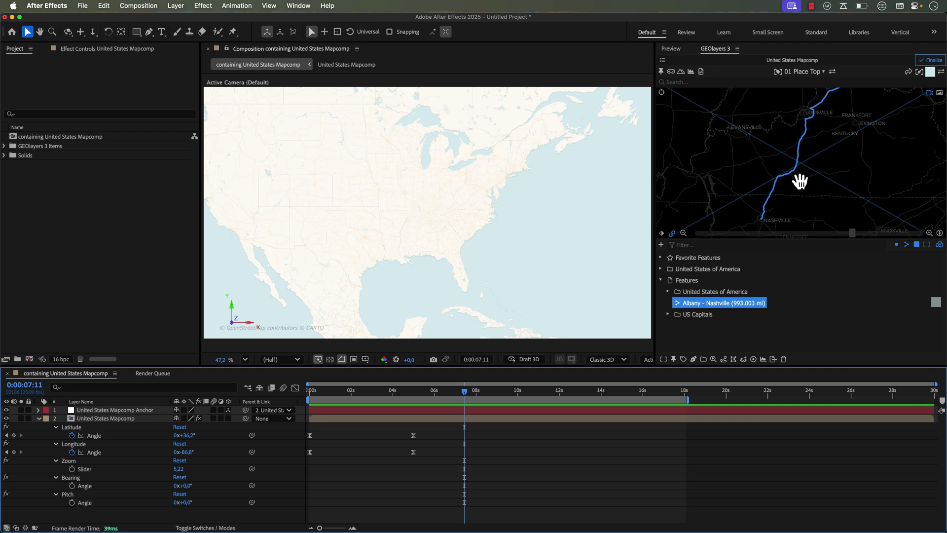
click(663, 360)
click(713, 345)
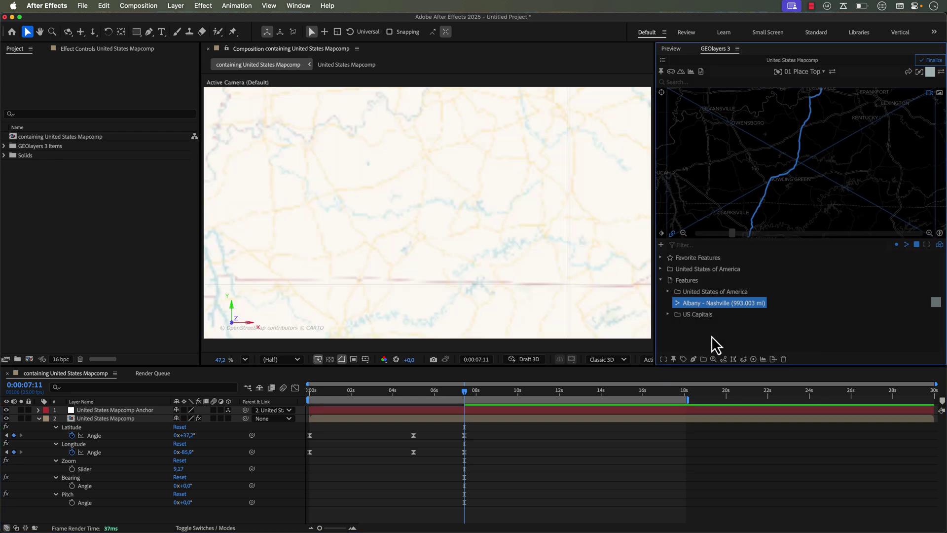
click(876, 149)
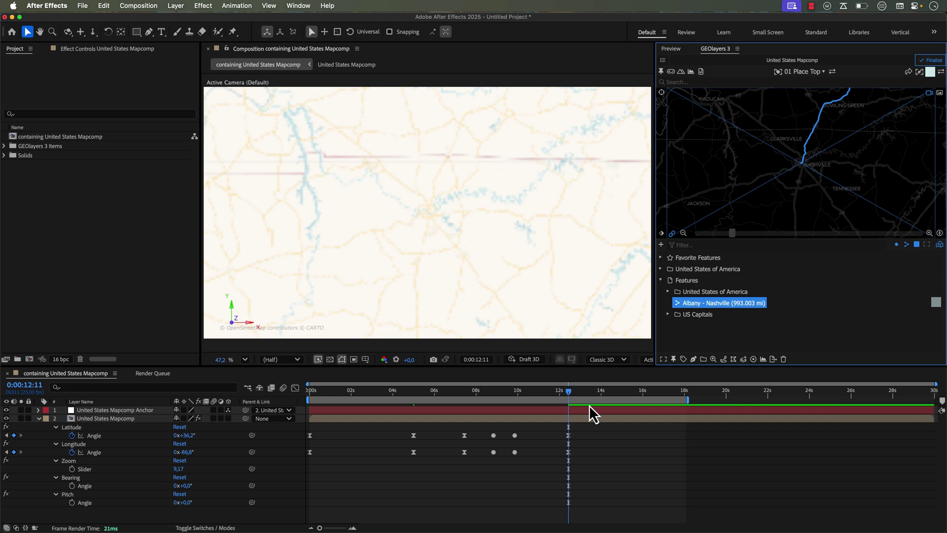
At about 16 seconds, zoom closer and add a close-up animation following the route
drag(513, 391, 475, 394)
click(658, 391)
scroll(804, 170, up, 3)
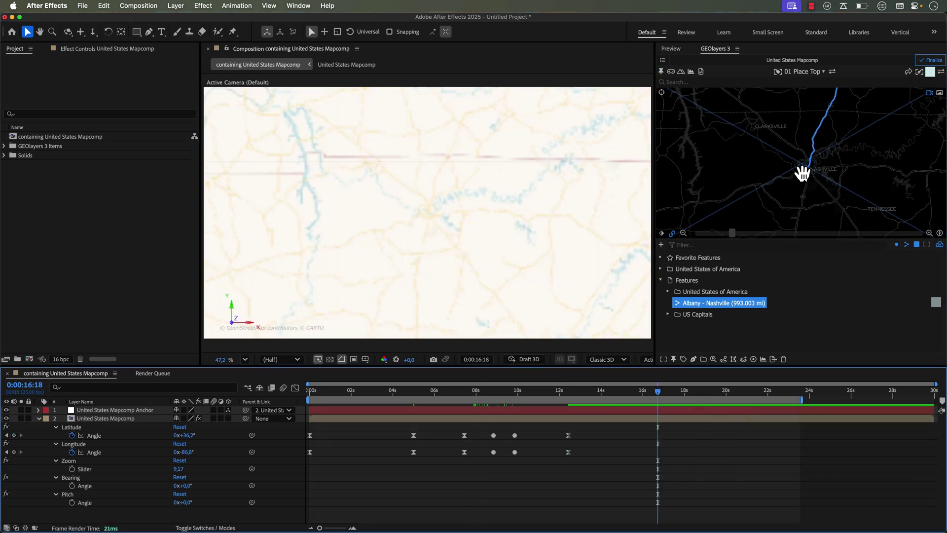
scroll(829, 171, up, 5)
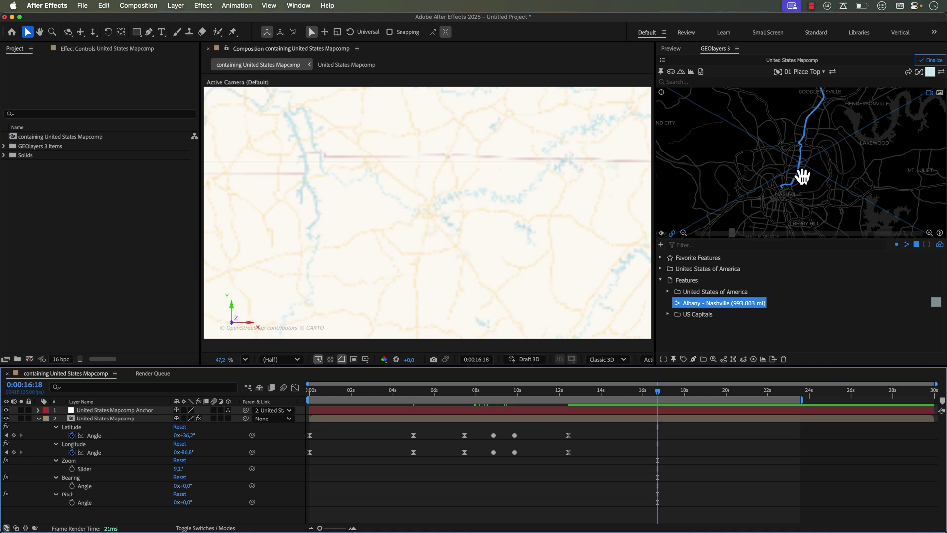
click(666, 360)
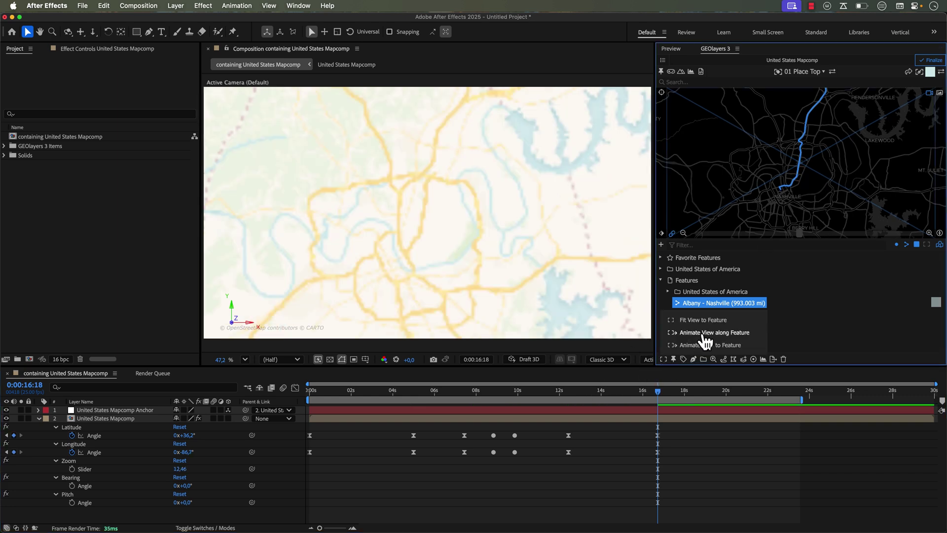
click(703, 333)
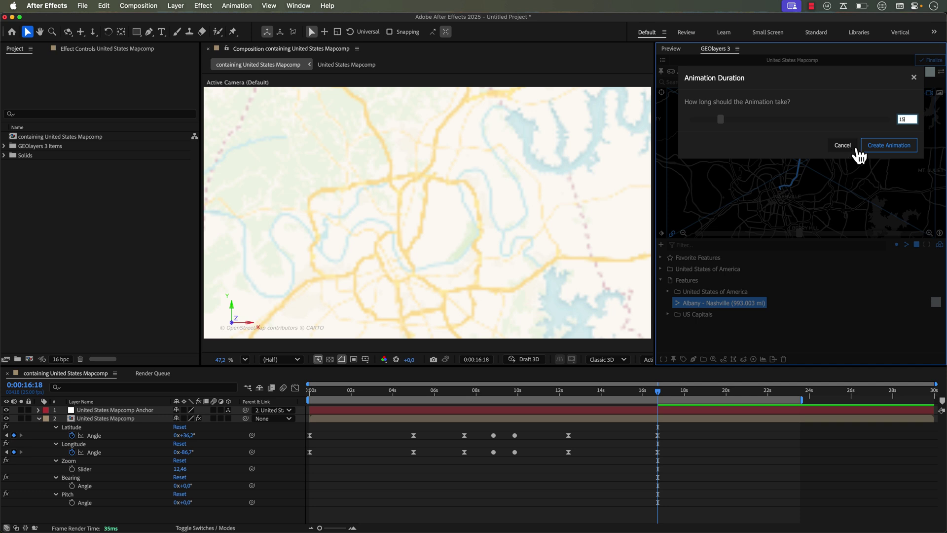
click(869, 148)
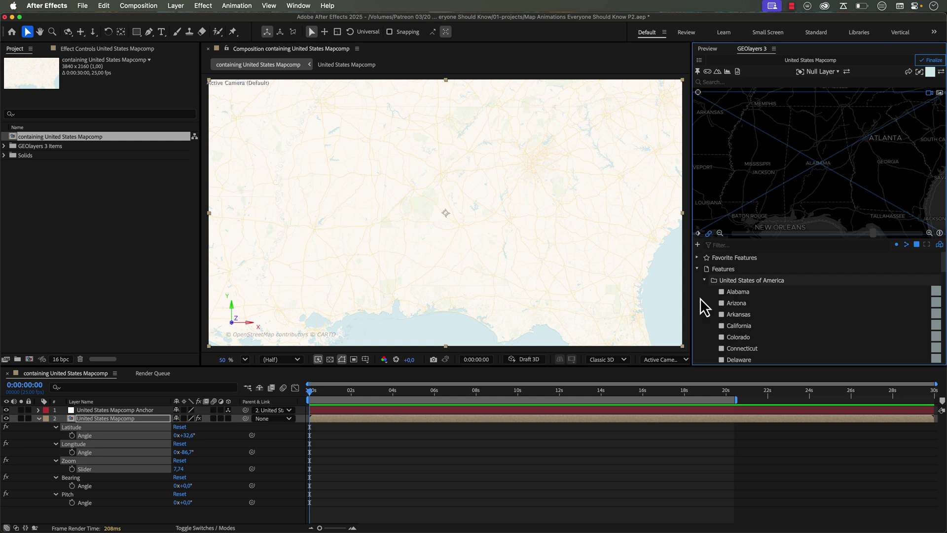
Select Alabama through Colorado and create a 5-second Animate View between Features animation
click(740, 292)
shift+click(738, 337)
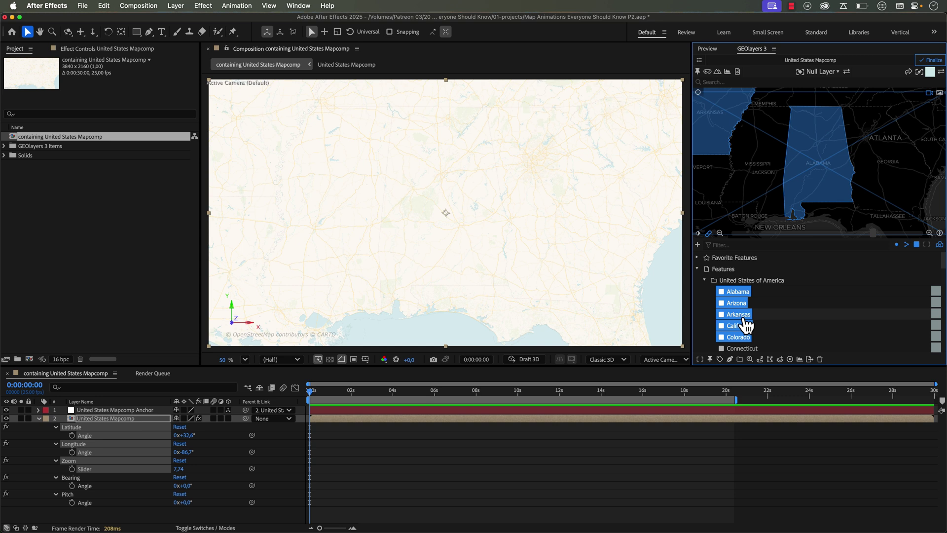
click(700, 358)
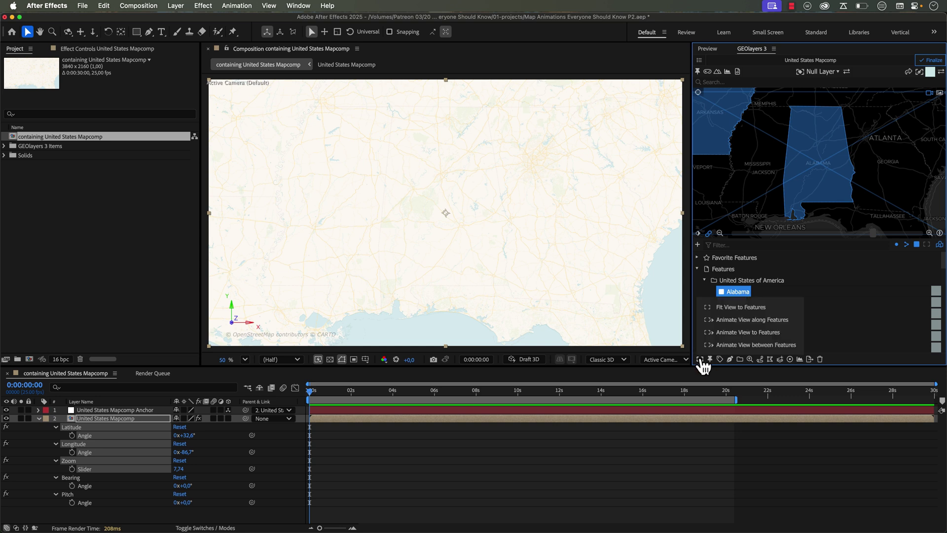
click(754, 345)
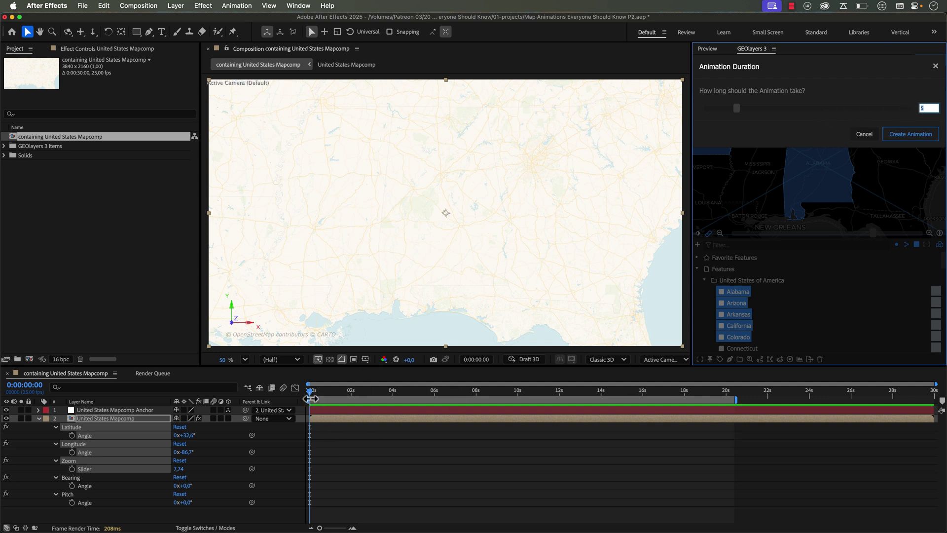
click(895, 136)
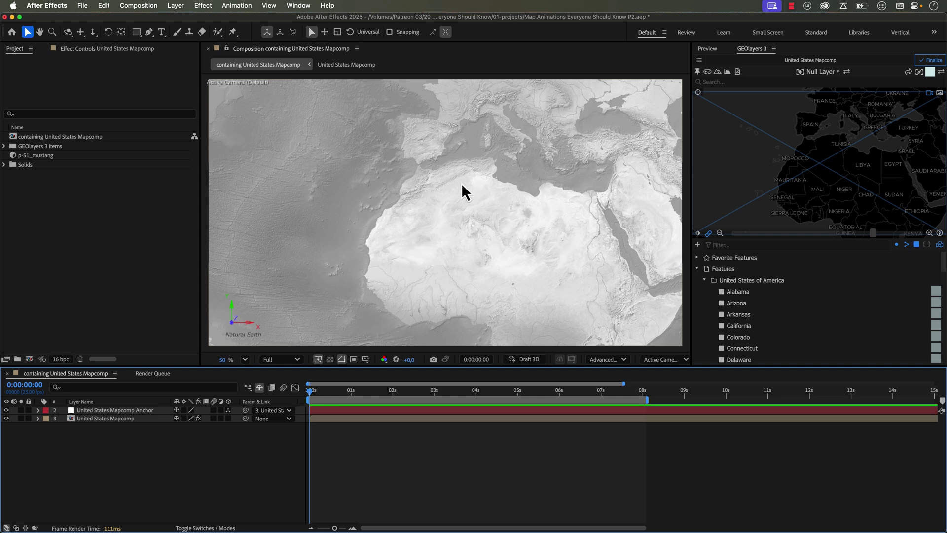
Select the United States Mapcomp layer and set its Longitude to 0° in Effect Controls
click(83, 419)
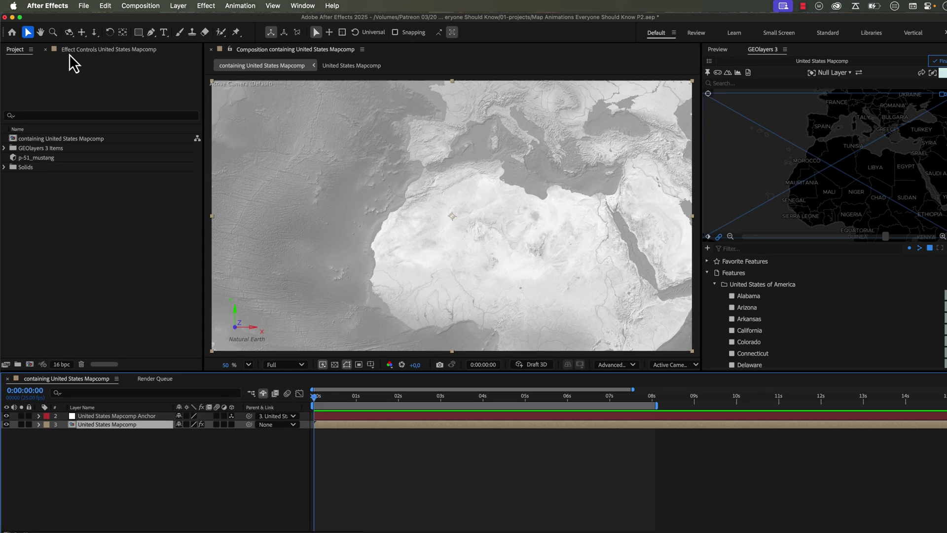
click(72, 49)
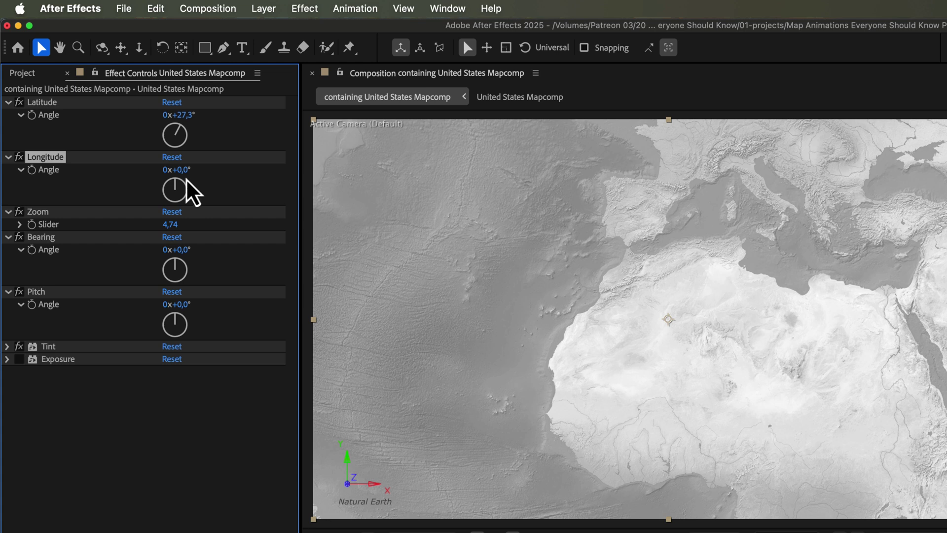
mouse_move(185, 170)
mouse_down()
mouse_move(175, 169)
mouse_move(211, 170)
mouse_move(169, 170)
mouse_move(196, 170)
mouse_up()
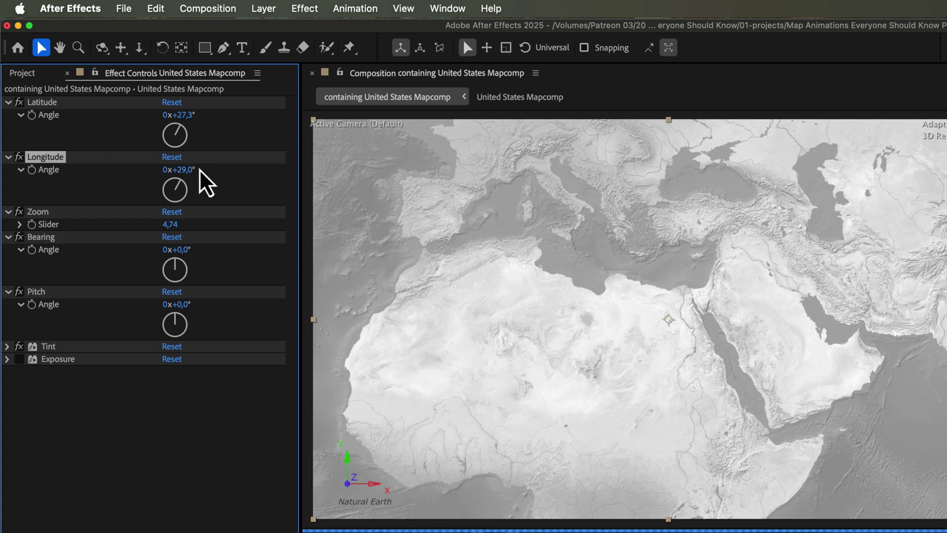
click(188, 172)
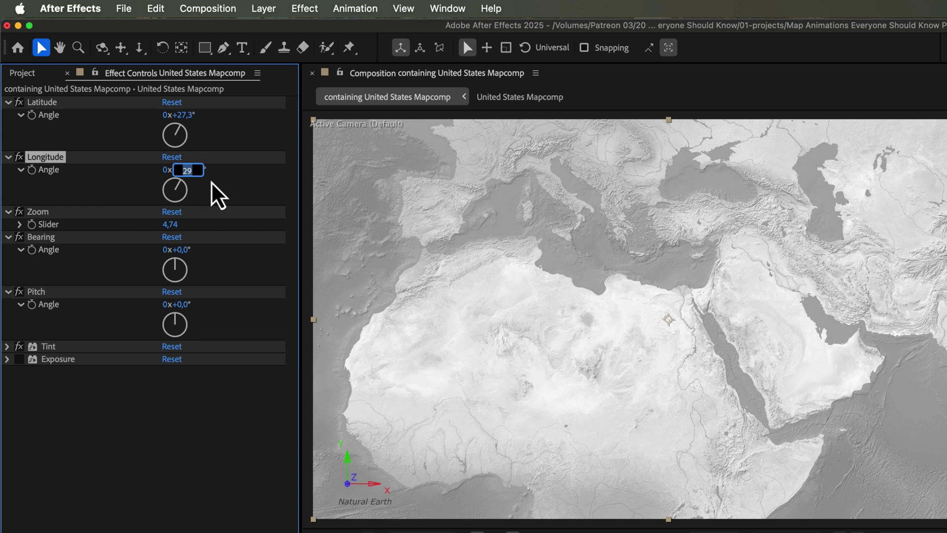
key(Return)
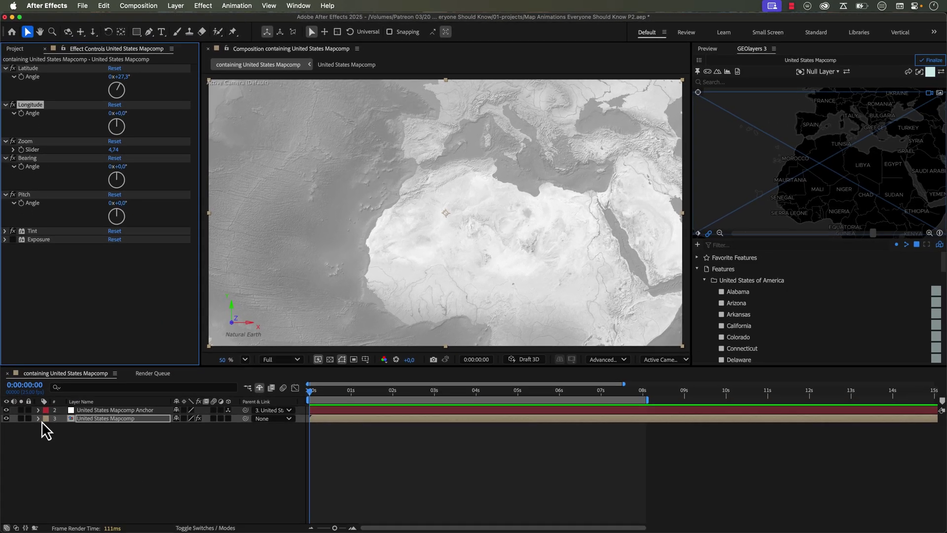
Keyframe Longitude from 0° at 0s to one full turn (1x) at 8:01, then preview
click(97, 419)
key(e)
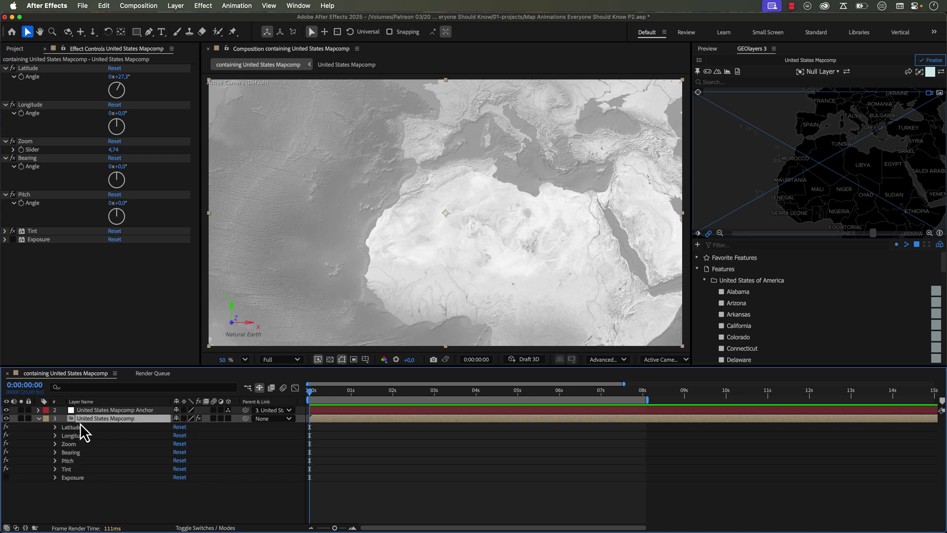
click(55, 436)
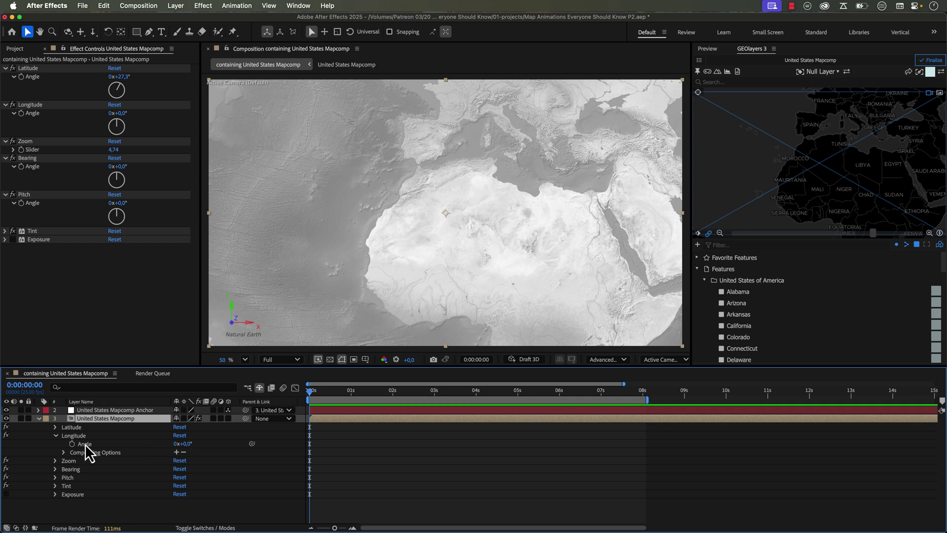
click(73, 443)
drag(314, 392, 476, 391)
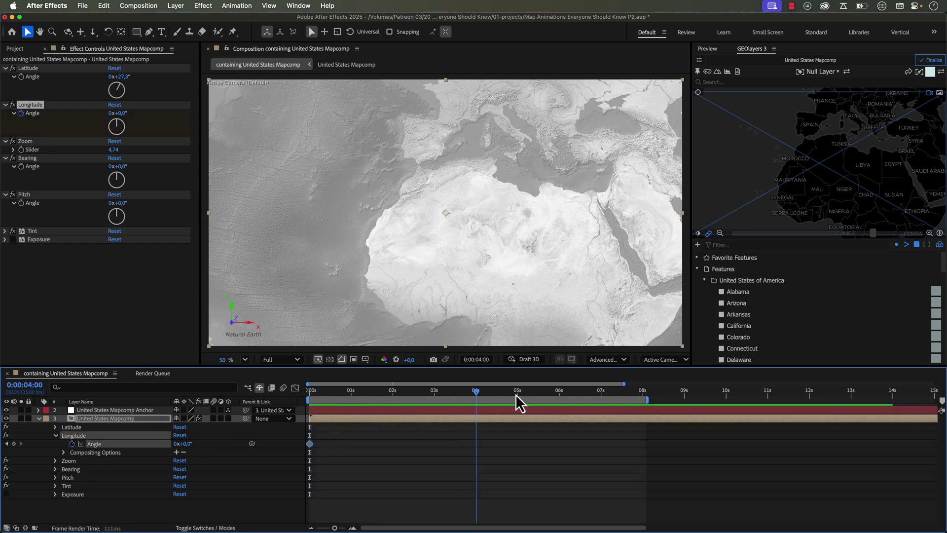
click(645, 398)
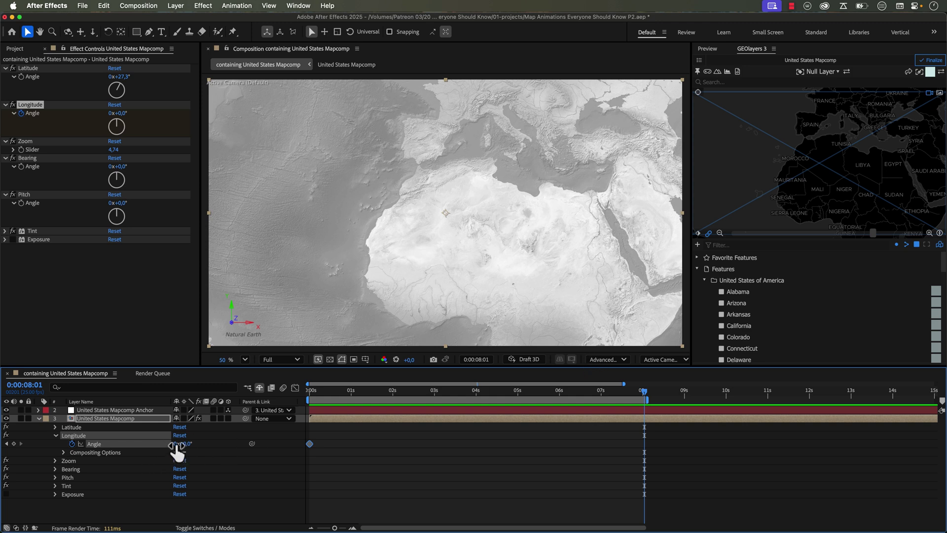
text(1)
key(Return)
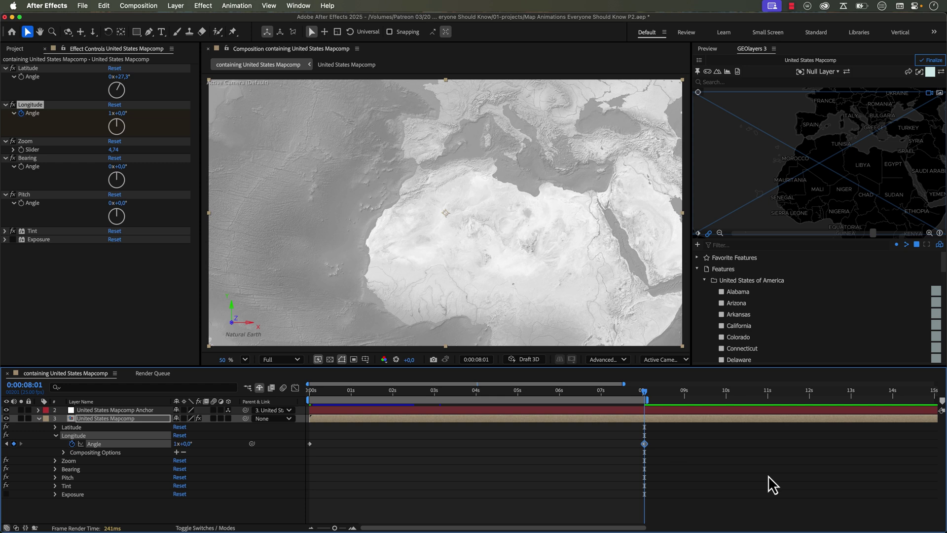
key(space)
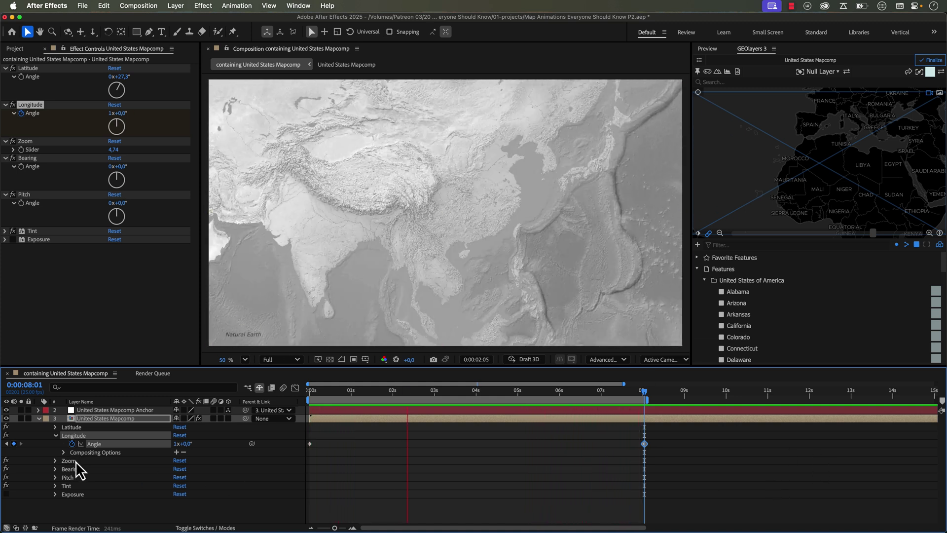
key(space)
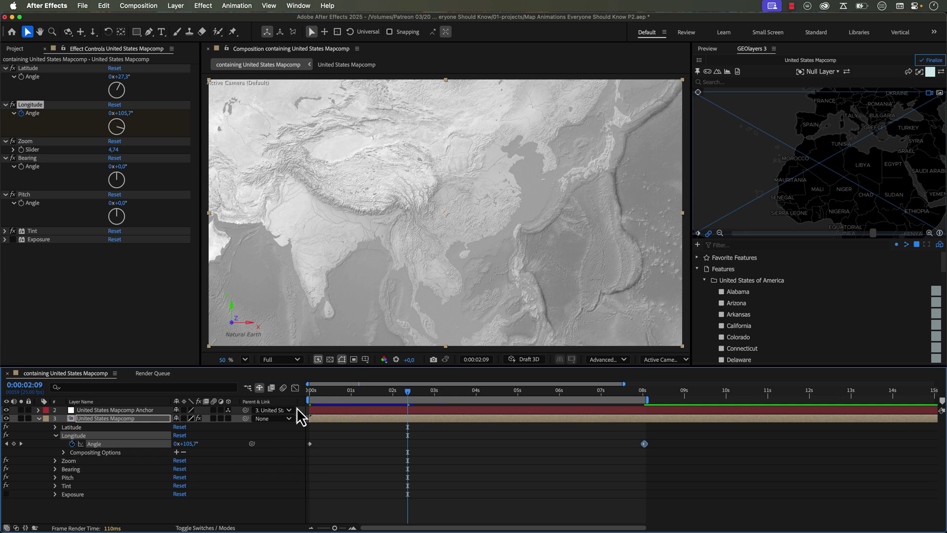
Remove the Longitude keyframes, drive its Angle with the expression time*25, and preview the pan
drag(326, 392, 144, 428)
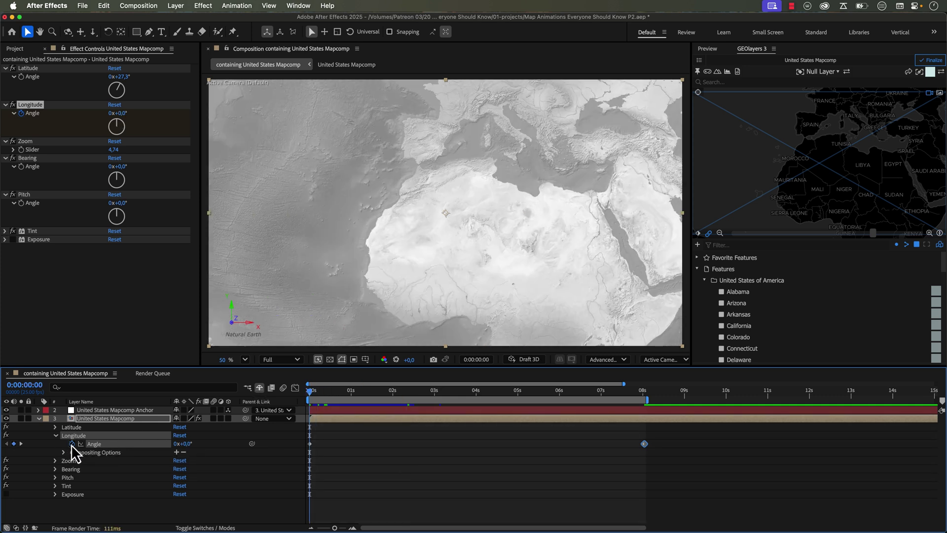
click(72, 445)
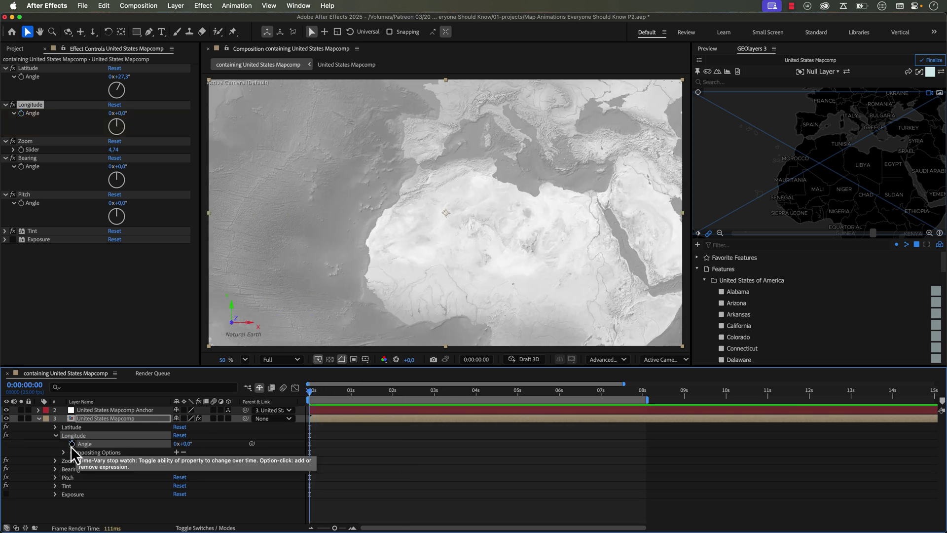
alt+click(71, 444)
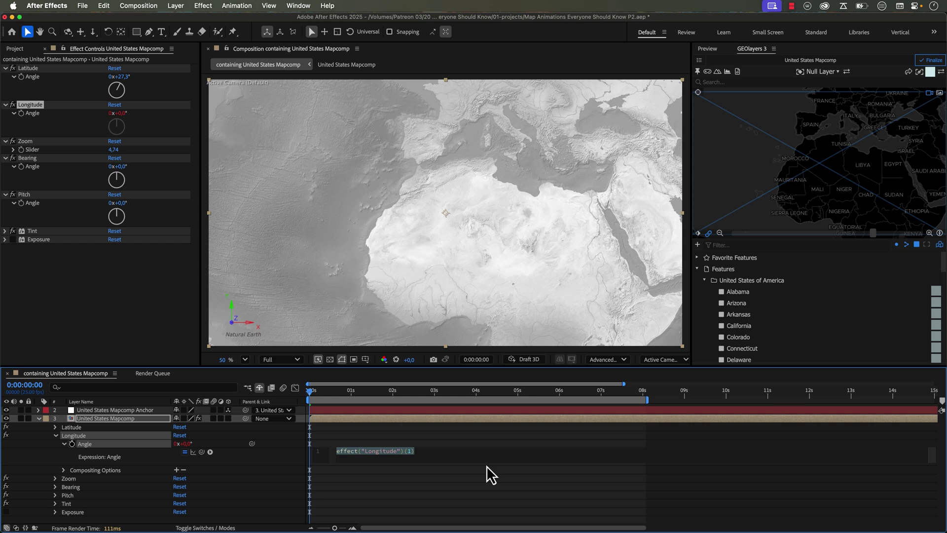
text(time)
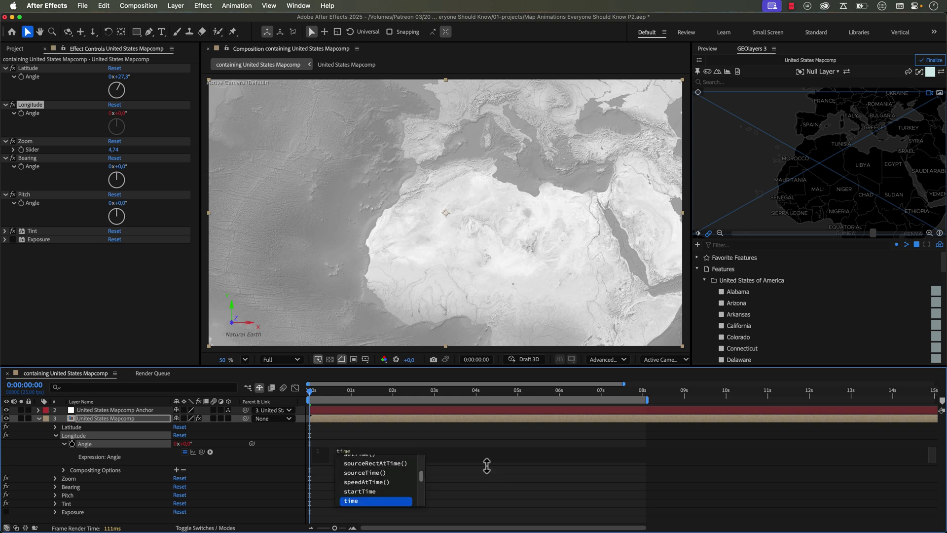
text(*)
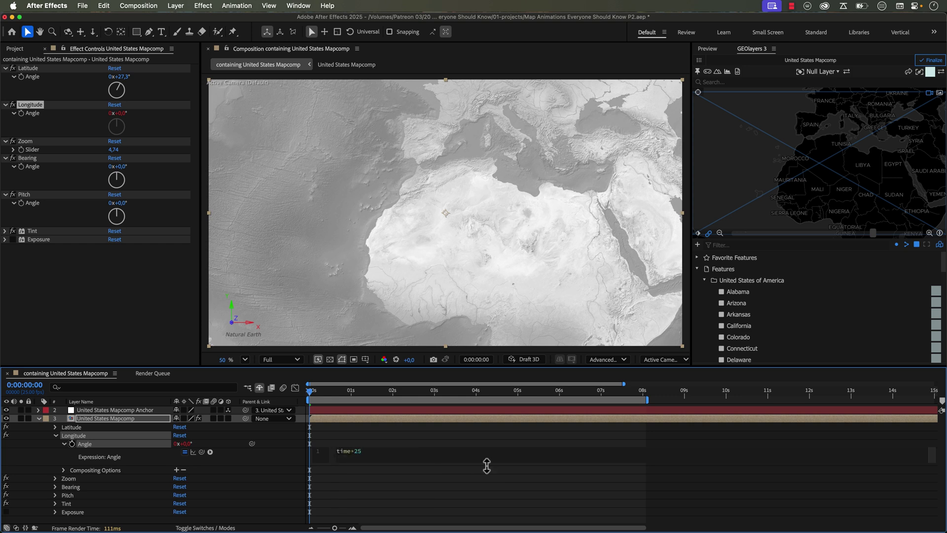
click(434, 439)
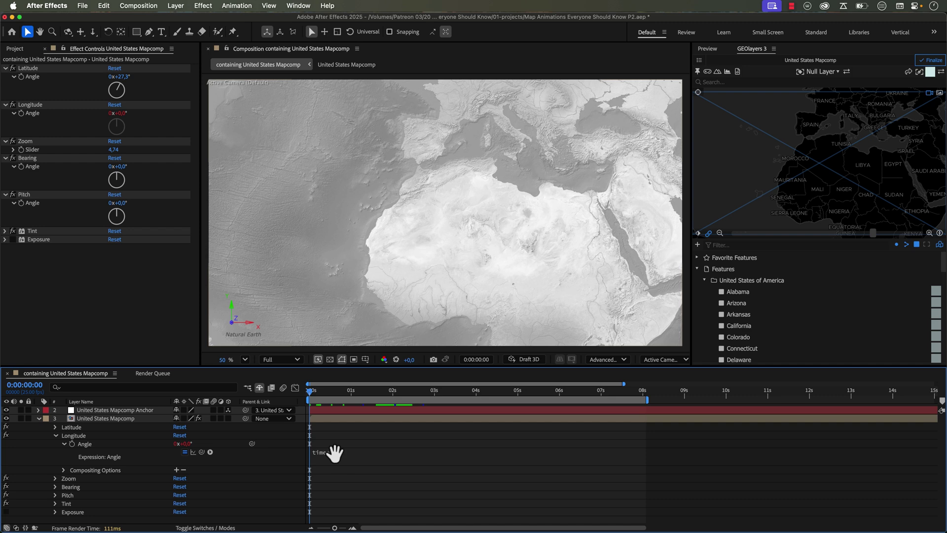
key(space)
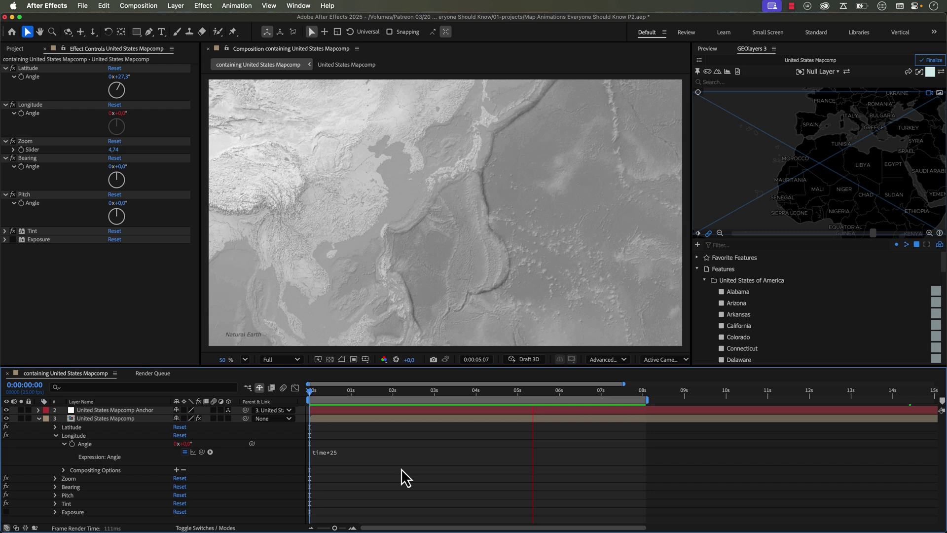
key(space)
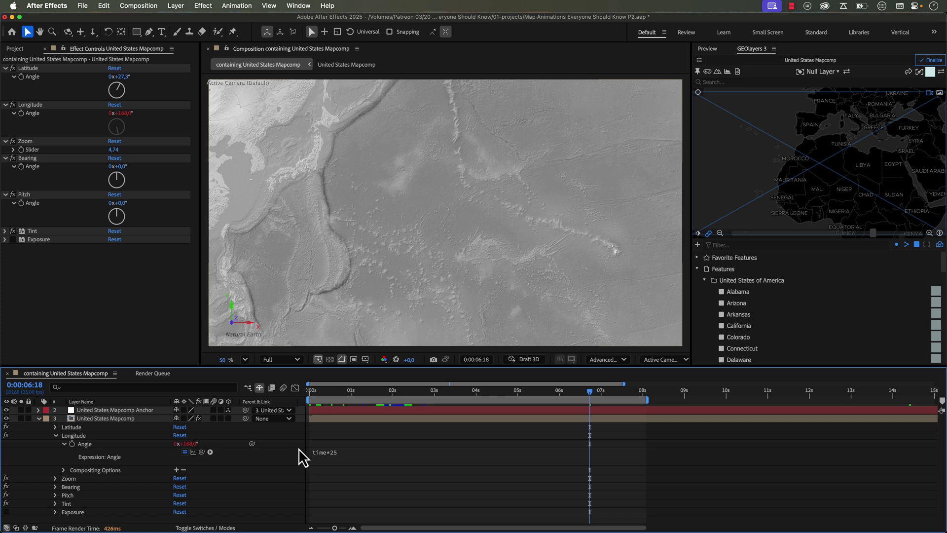
Remove the Longitude expression and key it from 0° at 0s to one full turn at 8s
alt+click(71, 444)
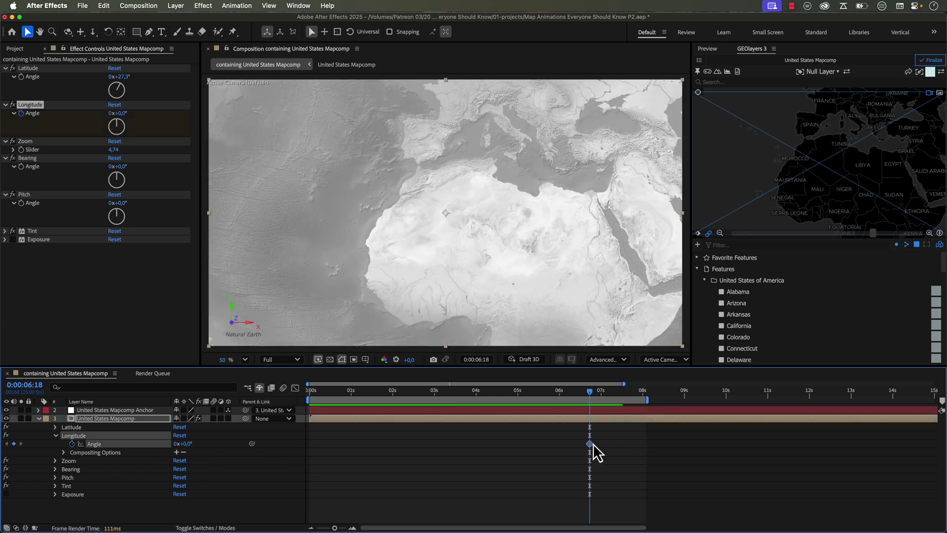
drag(589, 444, 513, 444)
drag(318, 443, 311, 444)
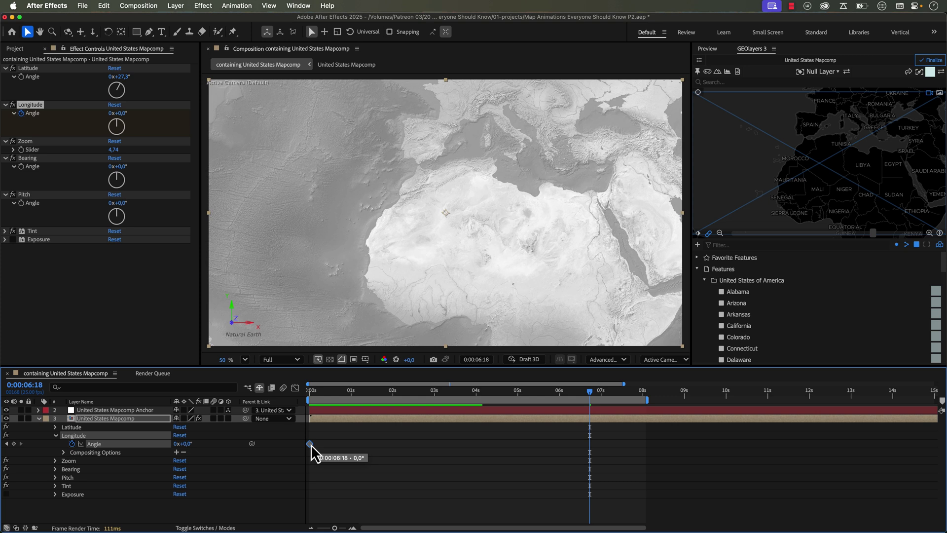
click(178, 443)
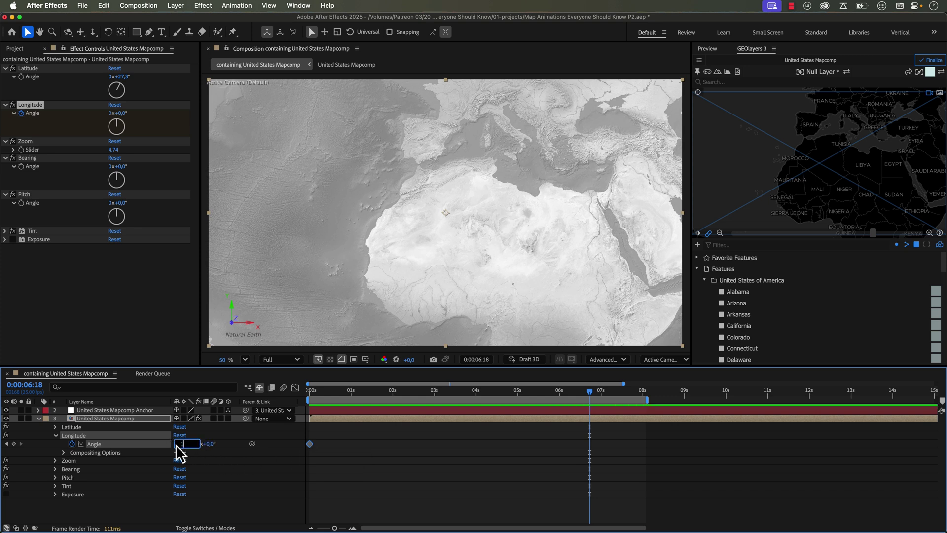
key(Return)
drag(590, 444, 643, 444)
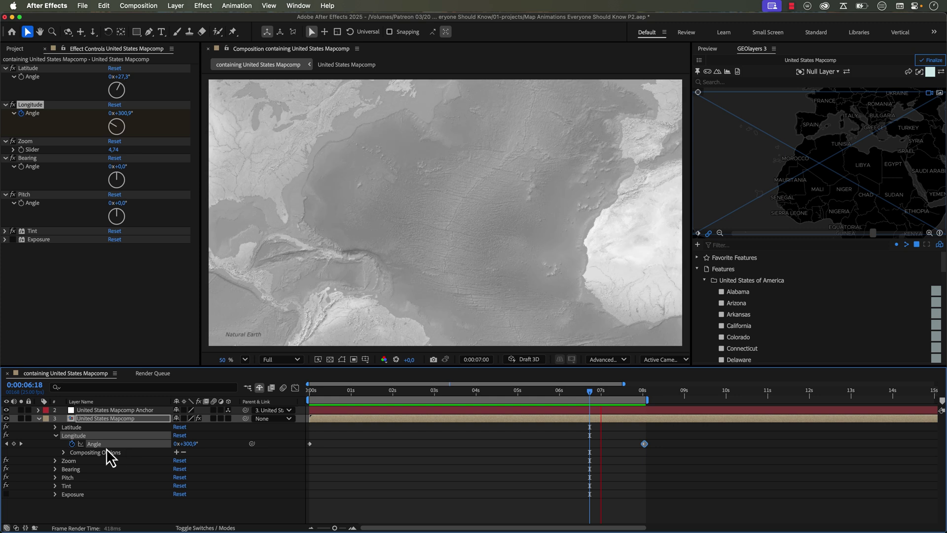
Unhide the p-51_mustang plane layer and preview it over the panning map
key(space)
key(super+v)
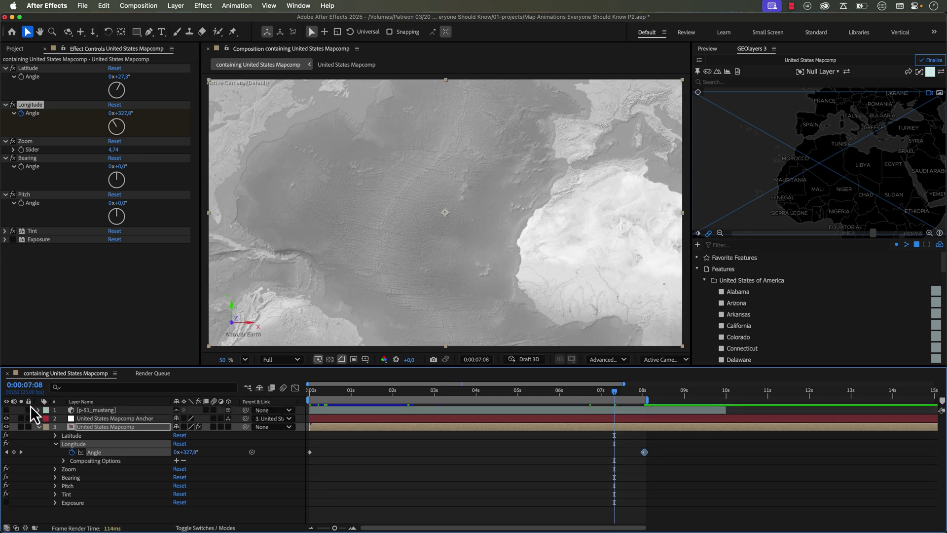
key(space)
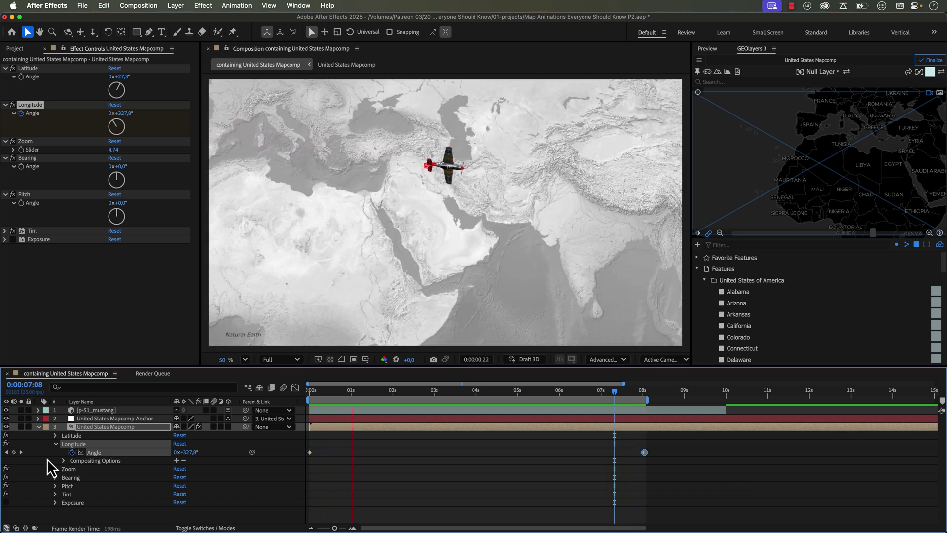
click(21, 410)
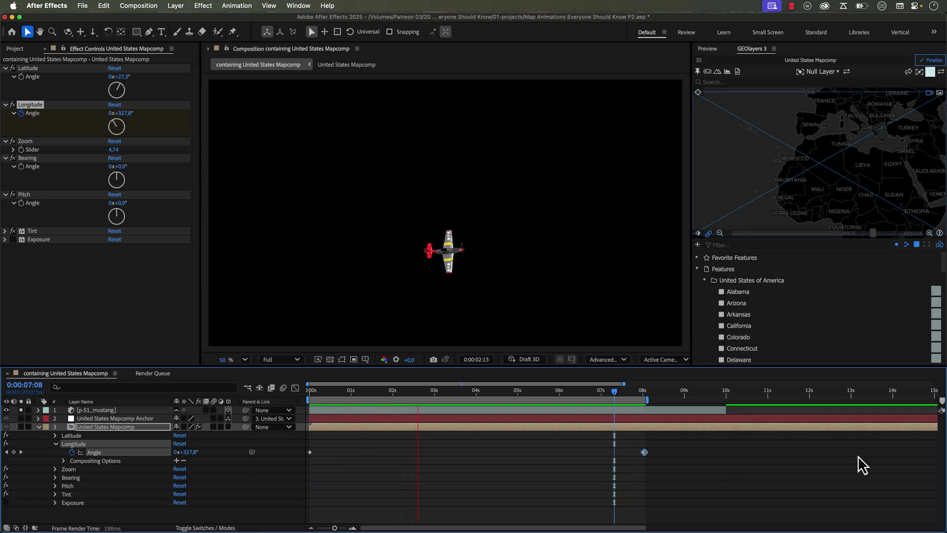
click(455, 410)
key(u)
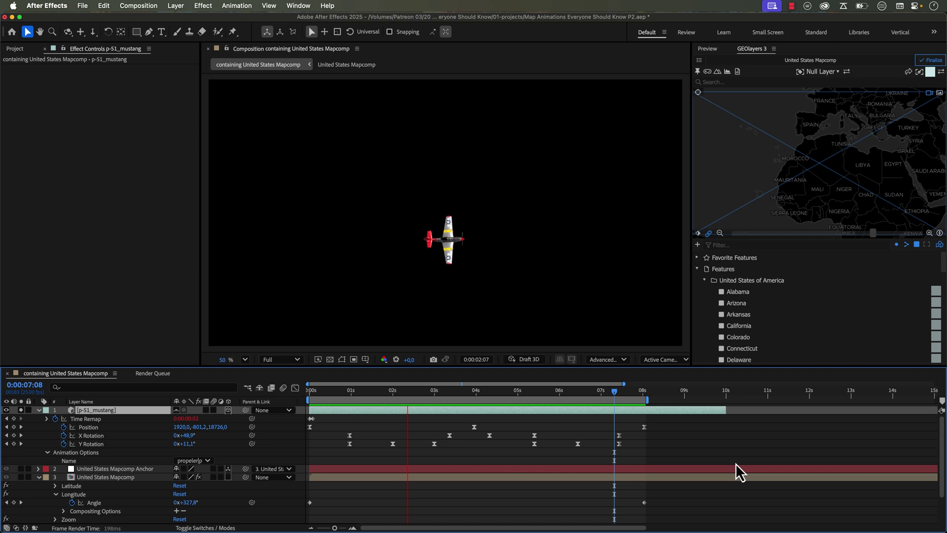
key(u)
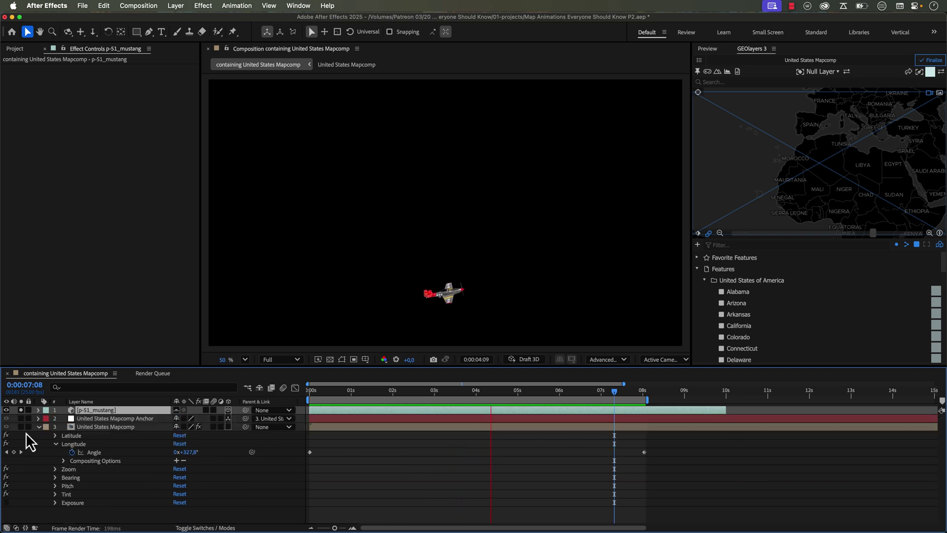
click(21, 411)
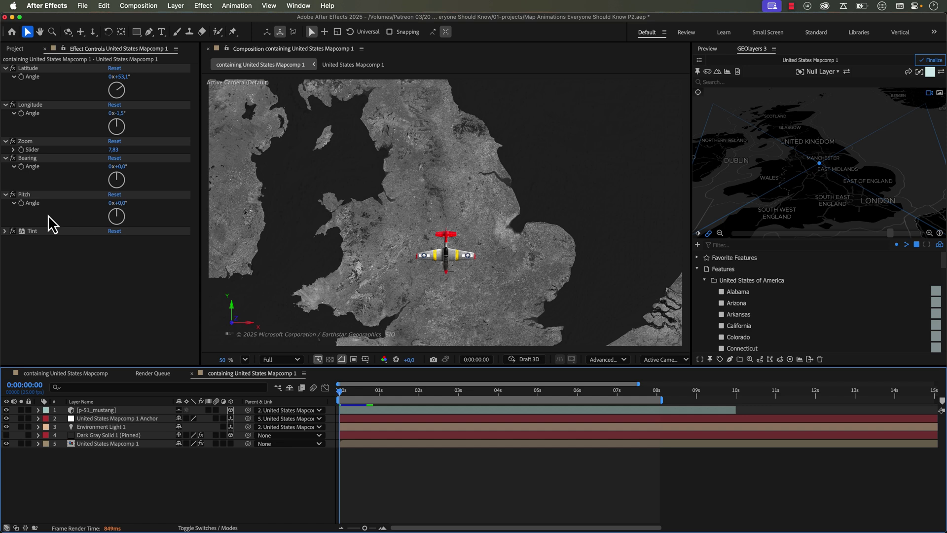
click(105, 444)
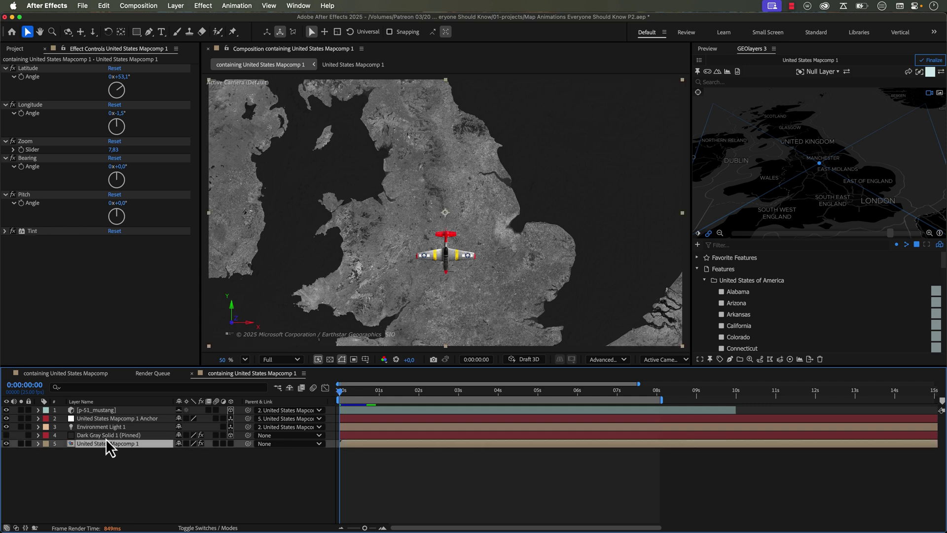
click(124, 203)
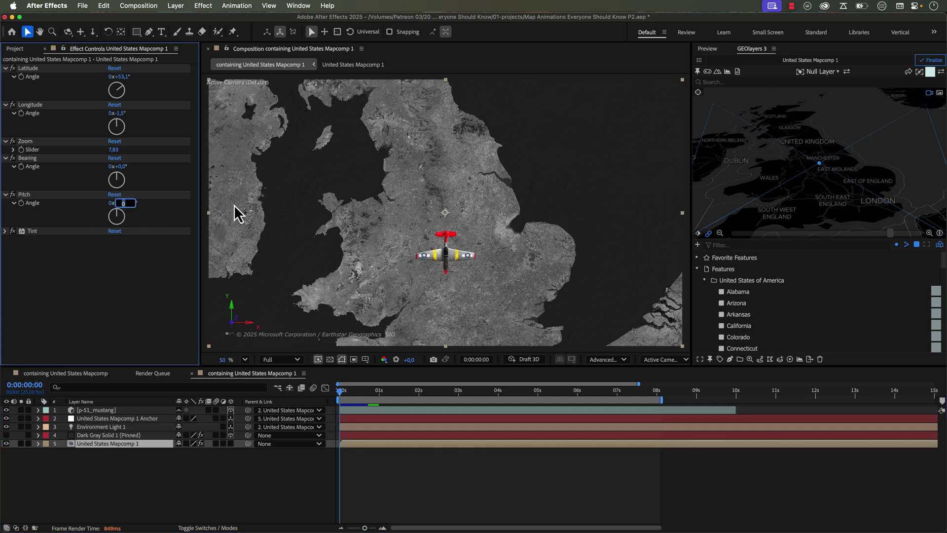
text(60)
key(Return)
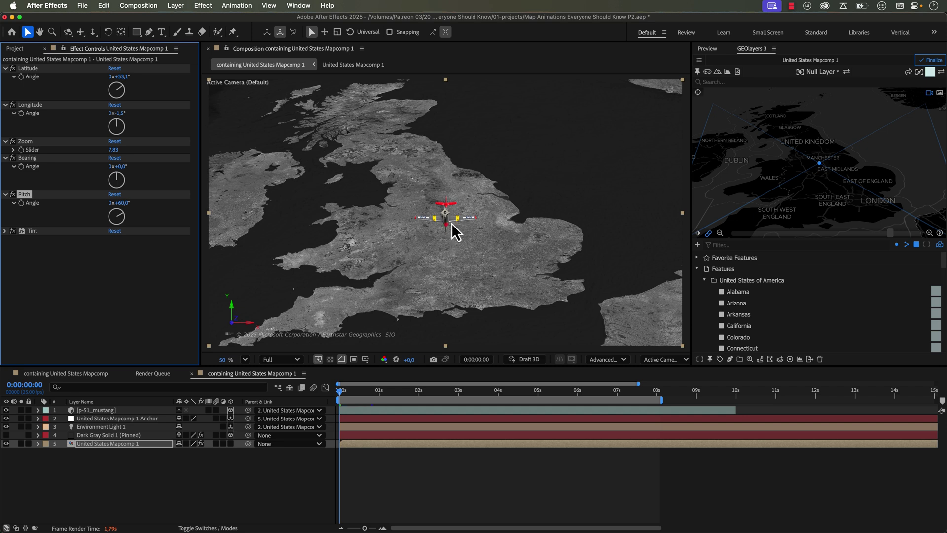
click(124, 491)
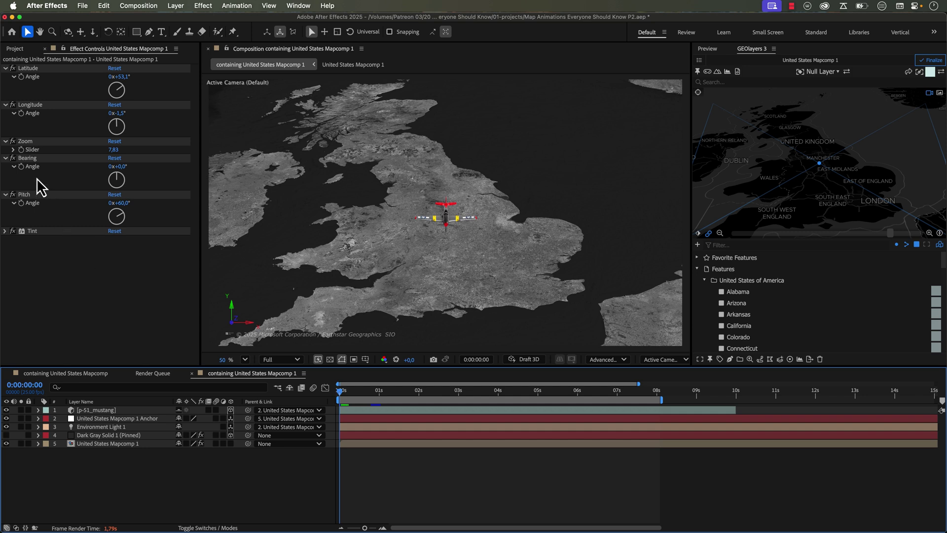
click(27, 159)
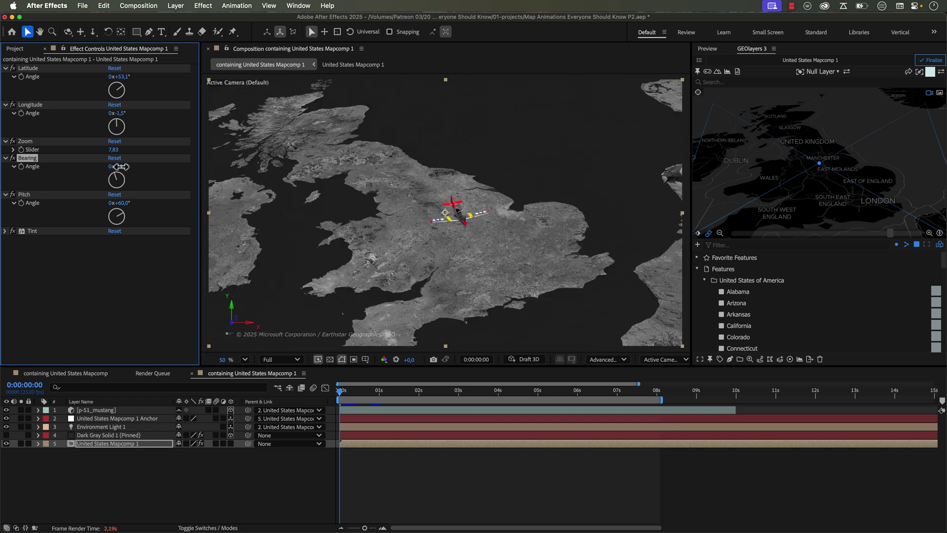
Set Bearing Angle to 22° and add a starting keyframe, revealing it with U
drag(120, 166, 124, 166)
click(21, 166)
key(u)
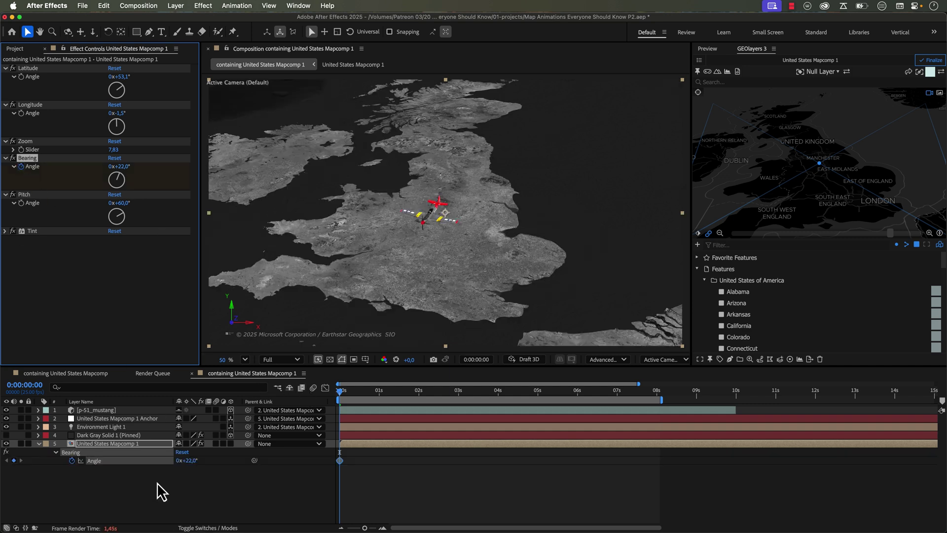
At about 8 seconds, key the bearing one full extra turn, then scrub to check it
click(354, 475)
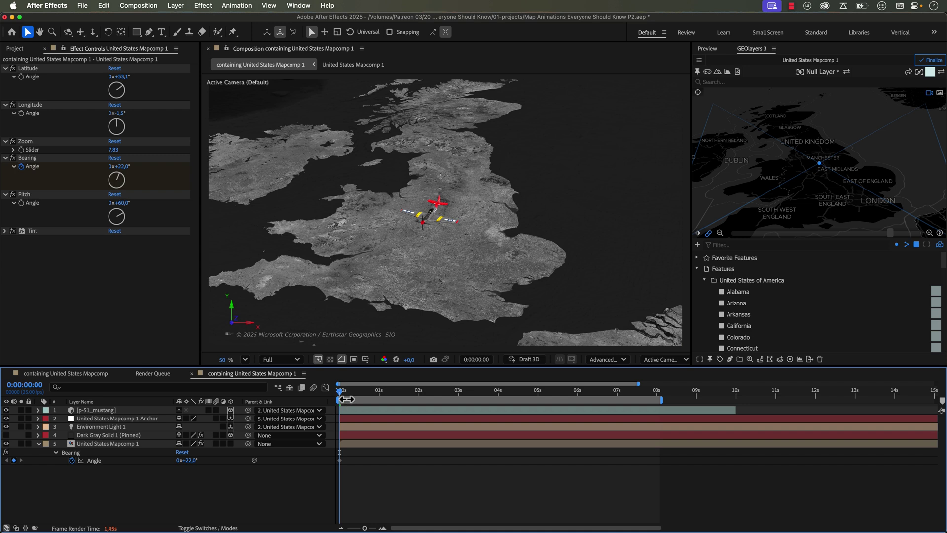
drag(347, 395, 666, 404)
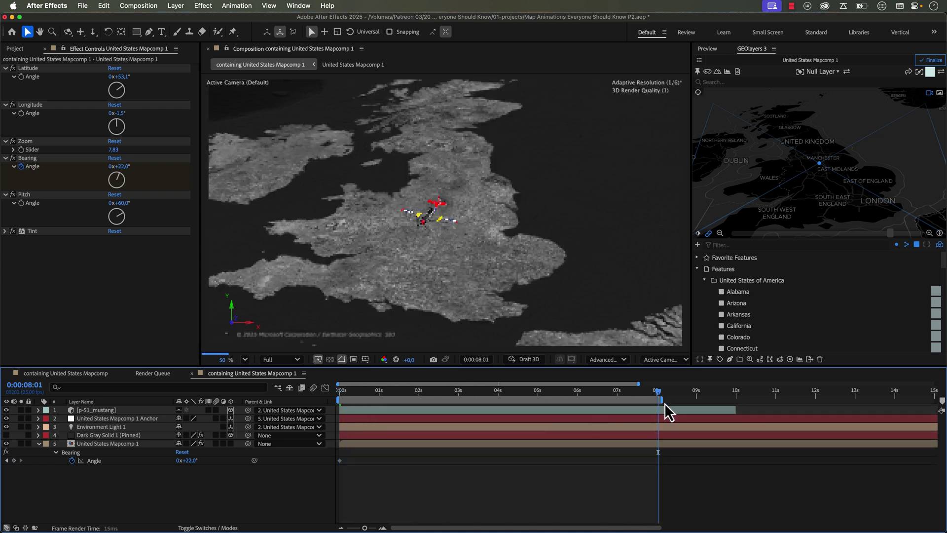
click(179, 461)
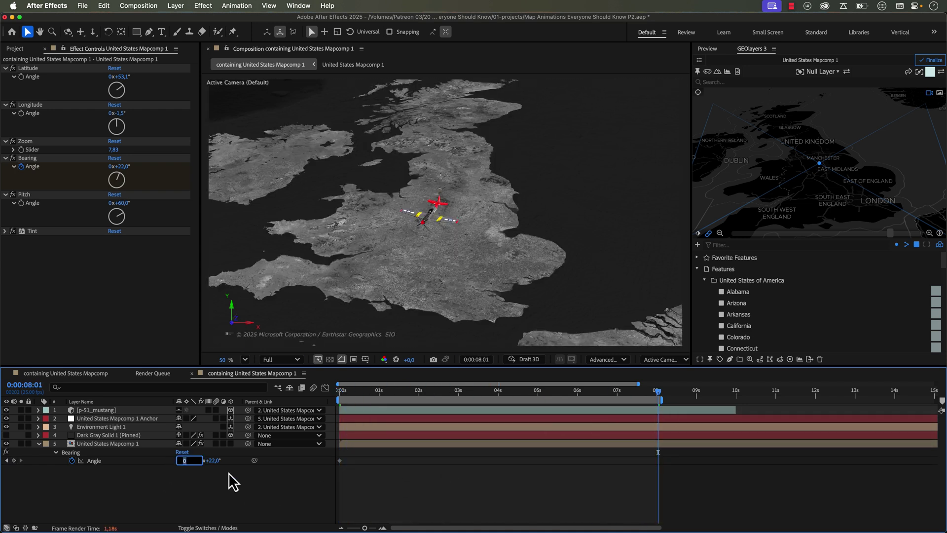
text(1)
key(Return)
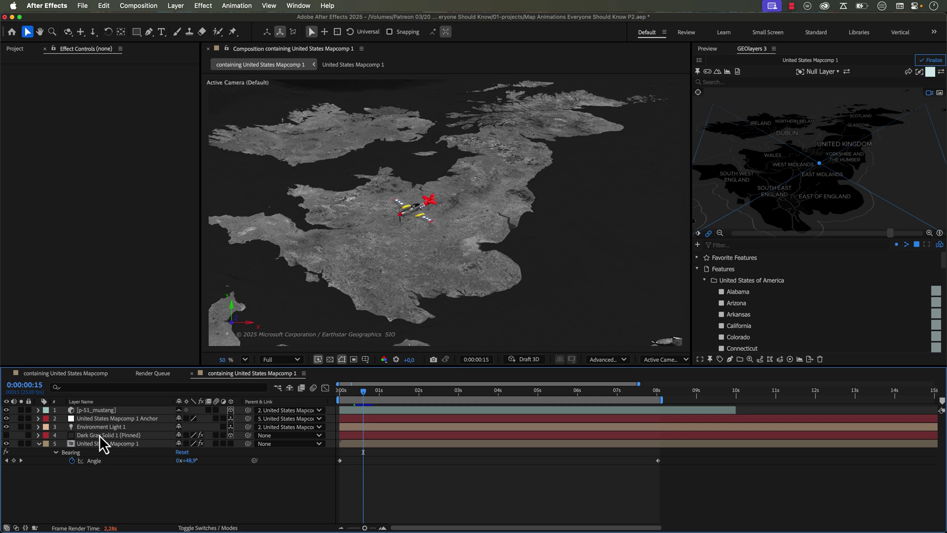
drag(366, 396, 495, 391)
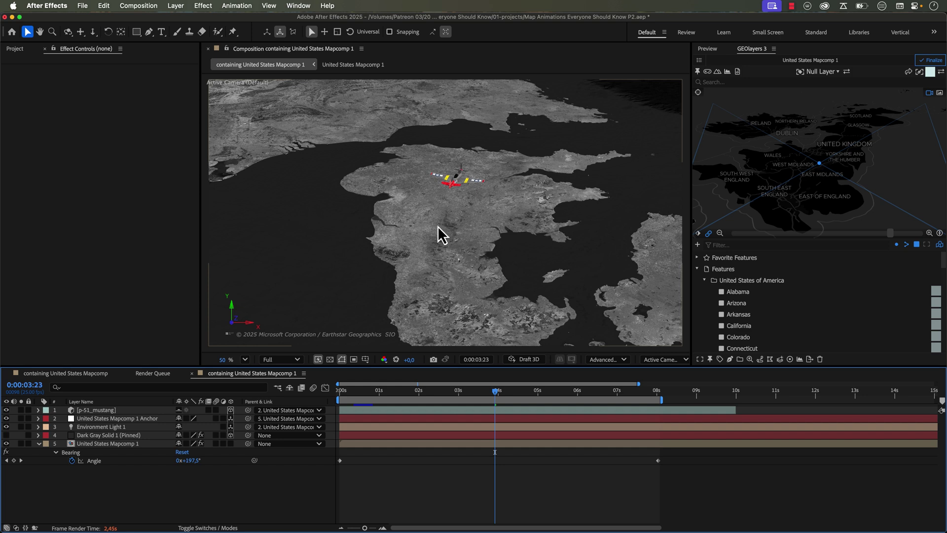
key(Home)
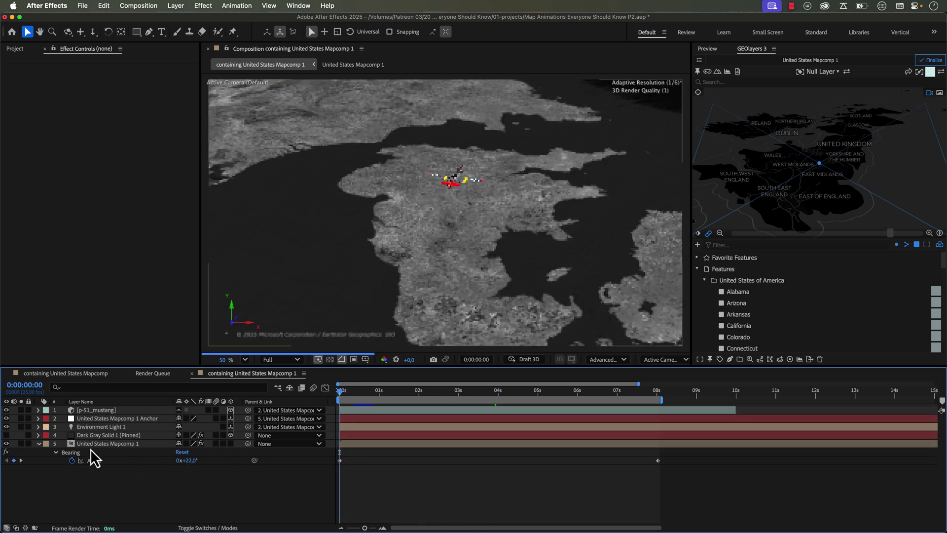
Add a Pitch Angle keyframe at 60° and show the Bearing and Pitch keyframe rows
click(93, 444)
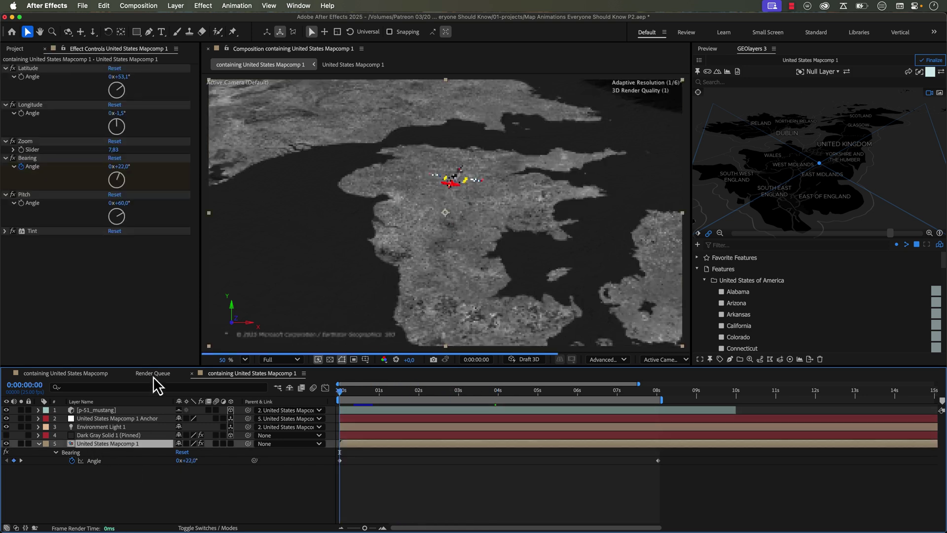
click(22, 210)
key(u)
key(e)
key(e)
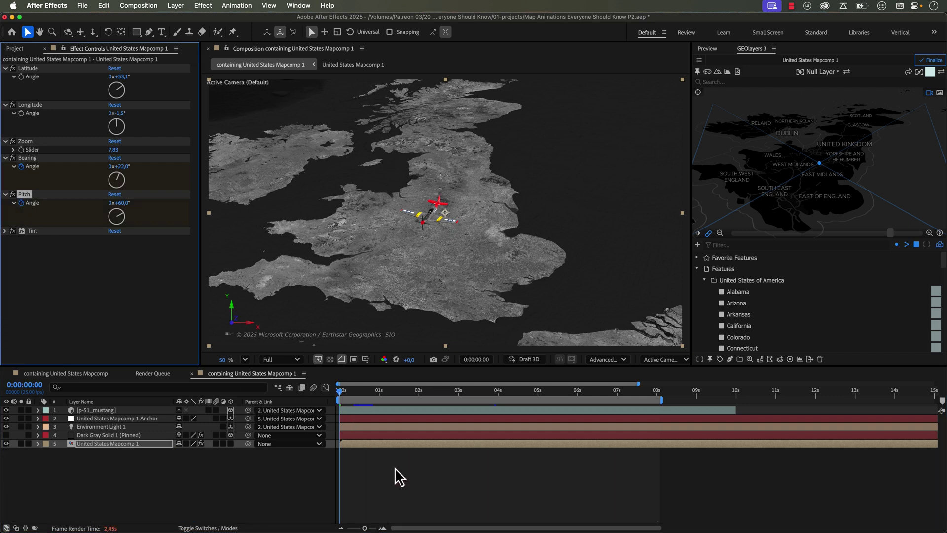
click(395, 446)
key(u)
click(386, 483)
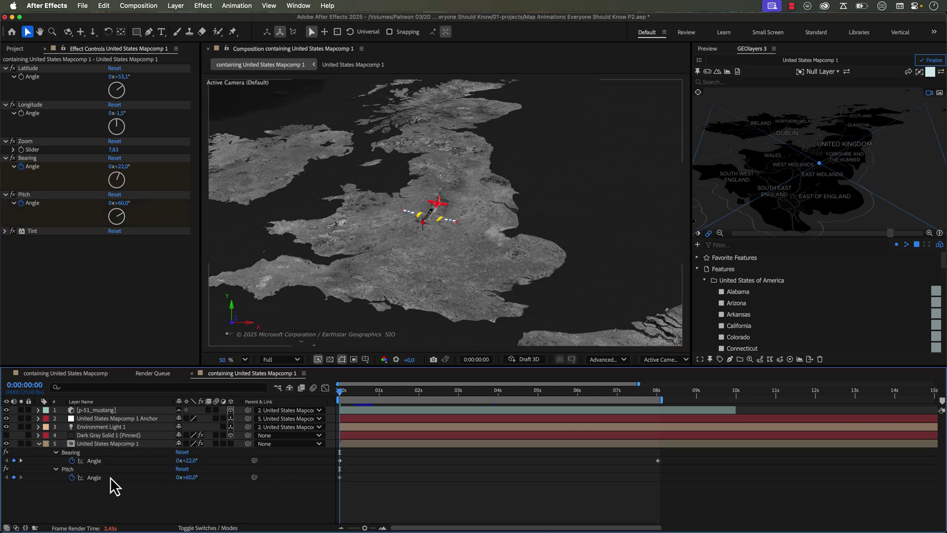
At 4 seconds set Pitch Angle to 0°, then scrub through the tilt change
drag(387, 392, 498, 395)
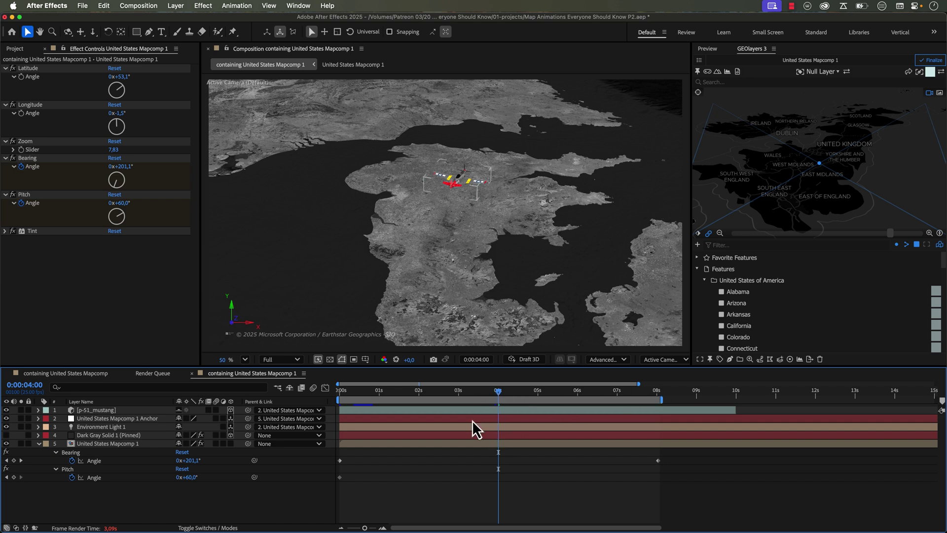
click(190, 477)
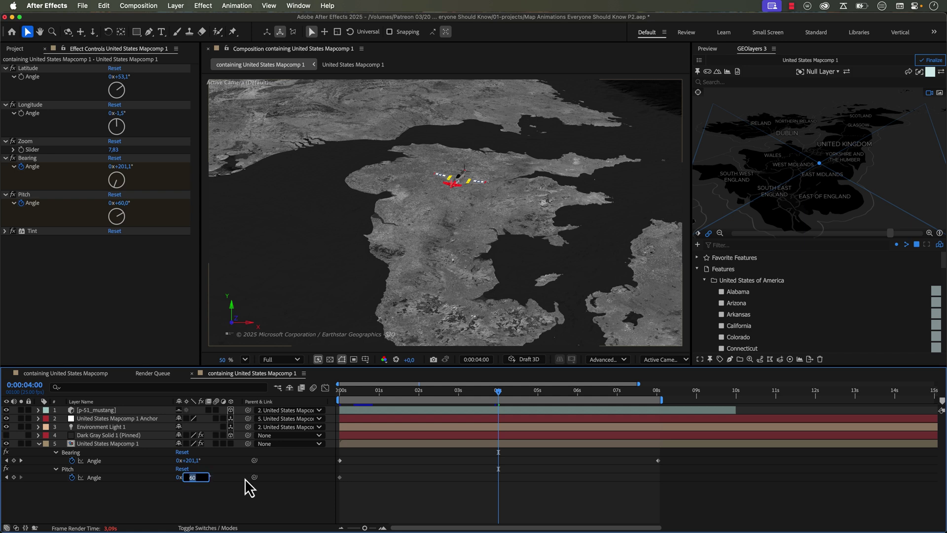
text(0)
key(Return)
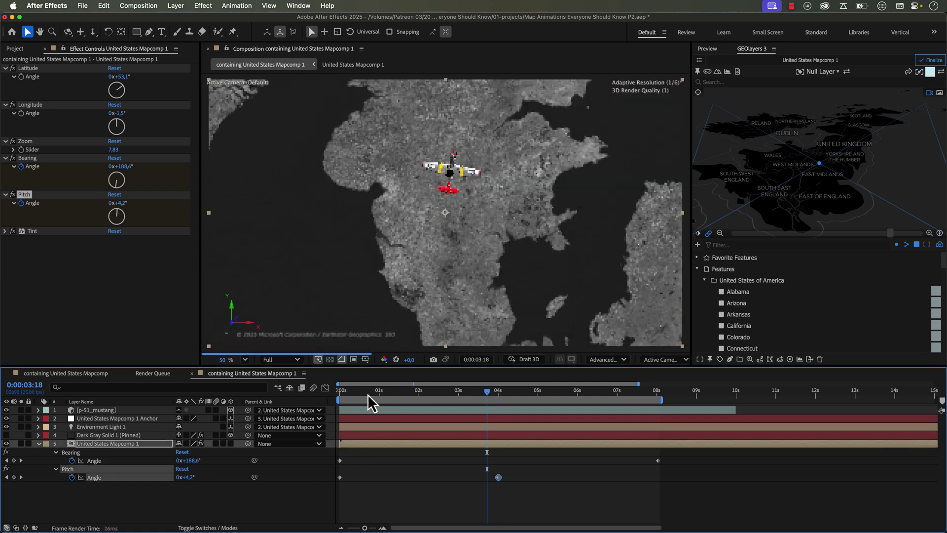
drag(368, 395, 602, 395)
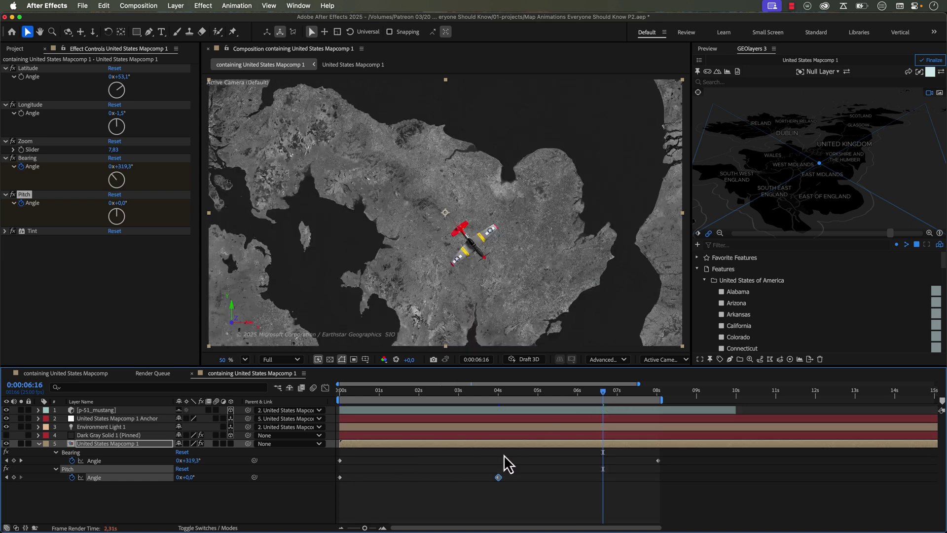
Add the expression loopOut("pingpong") to the Pitch Angle
alt+click(72, 477)
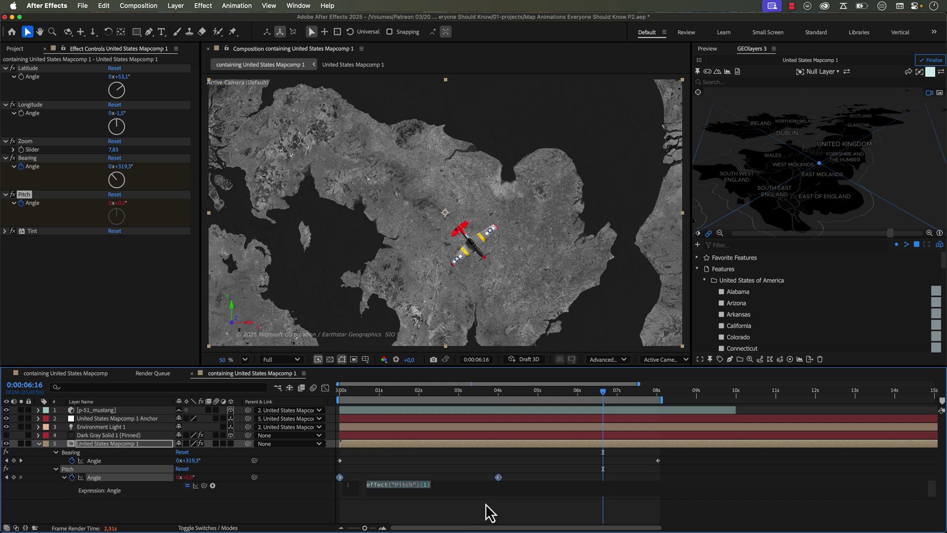
text(loopOut()
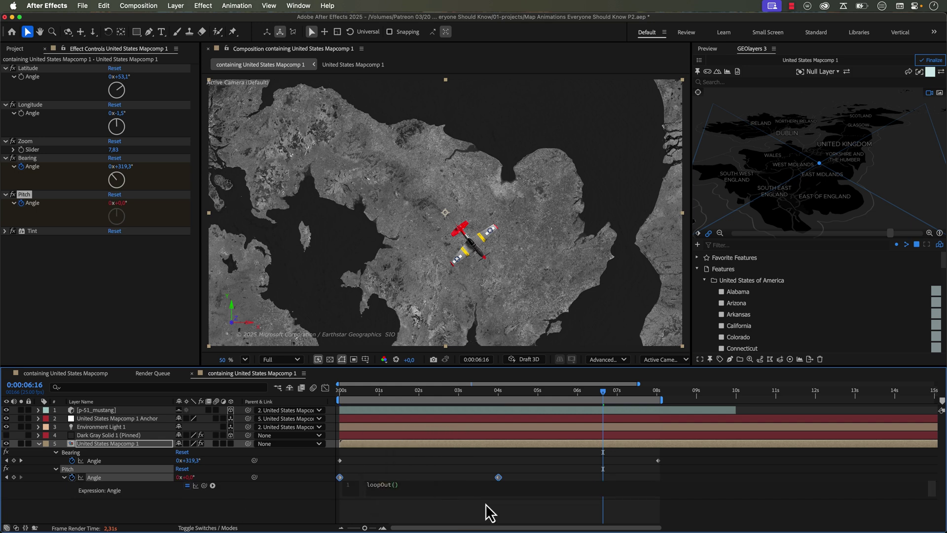
text(")
key(Down)
key(Down)
key(Down)
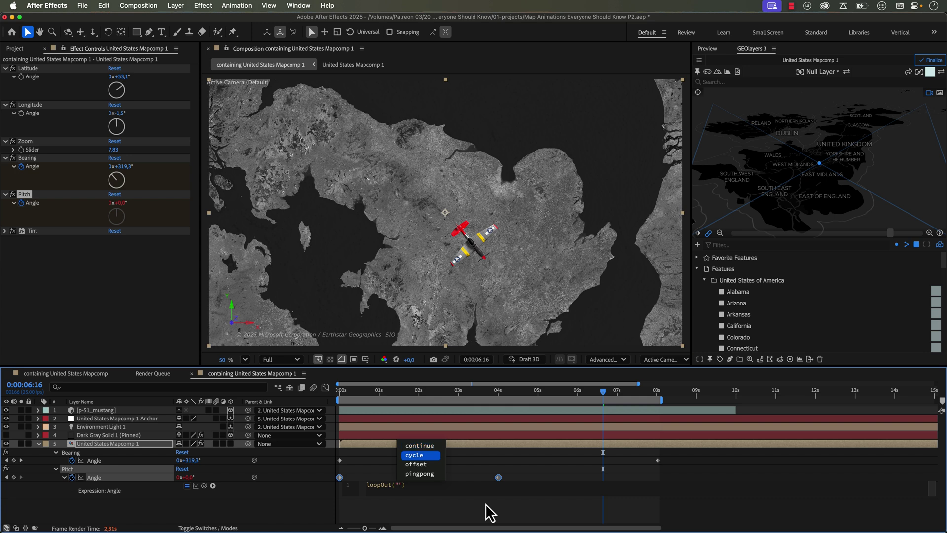
key(Up)
key(Up)
key(Down)
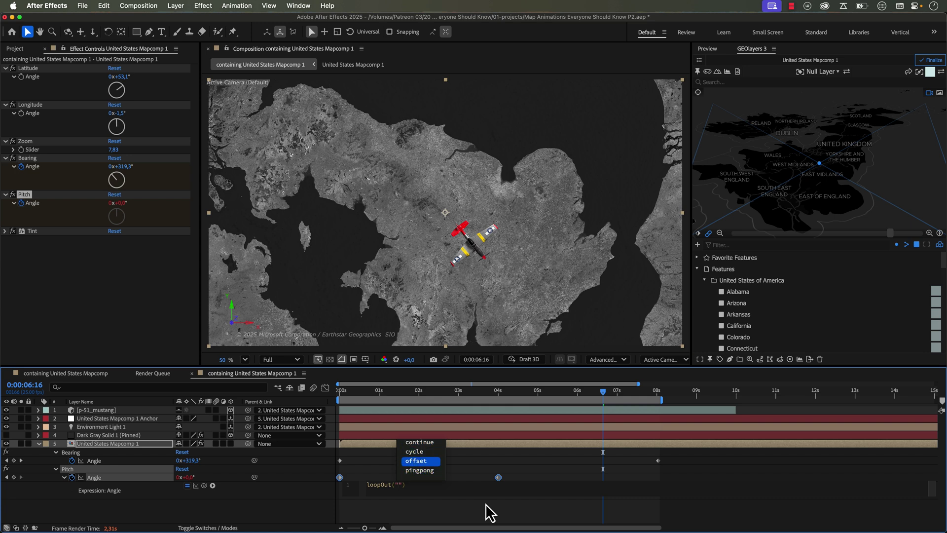
key(Down)
key(Return)
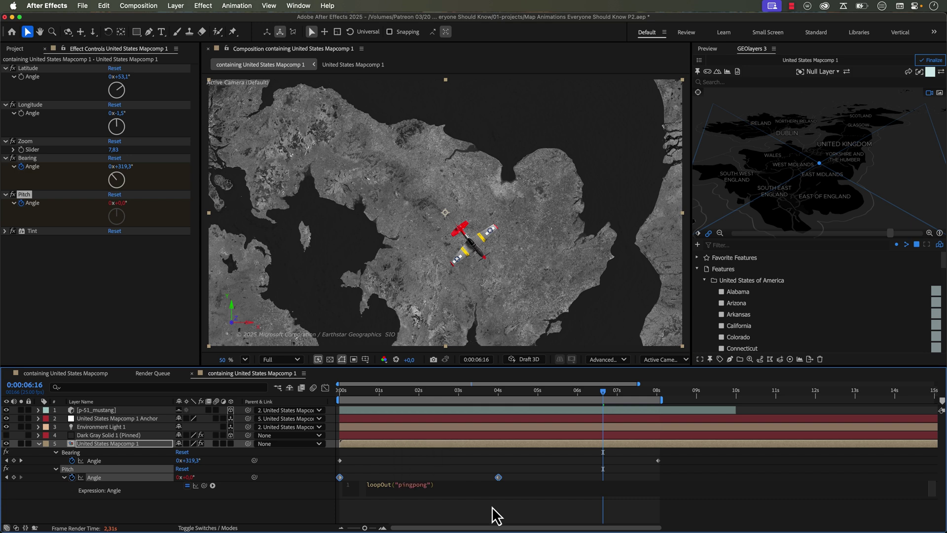
click(316, 516)
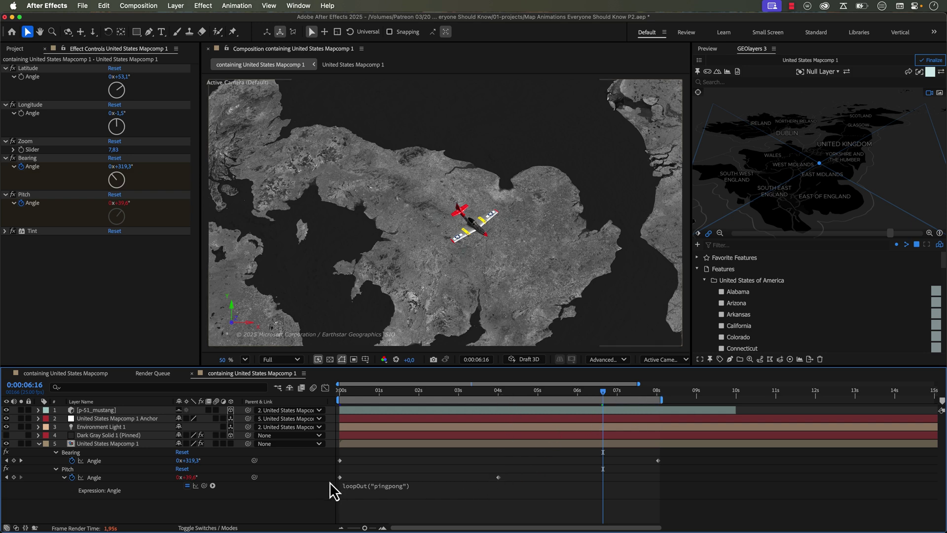
Preview the ping-ponging pitch from 4 seconds and select the Pitch keyframes
click(497, 393)
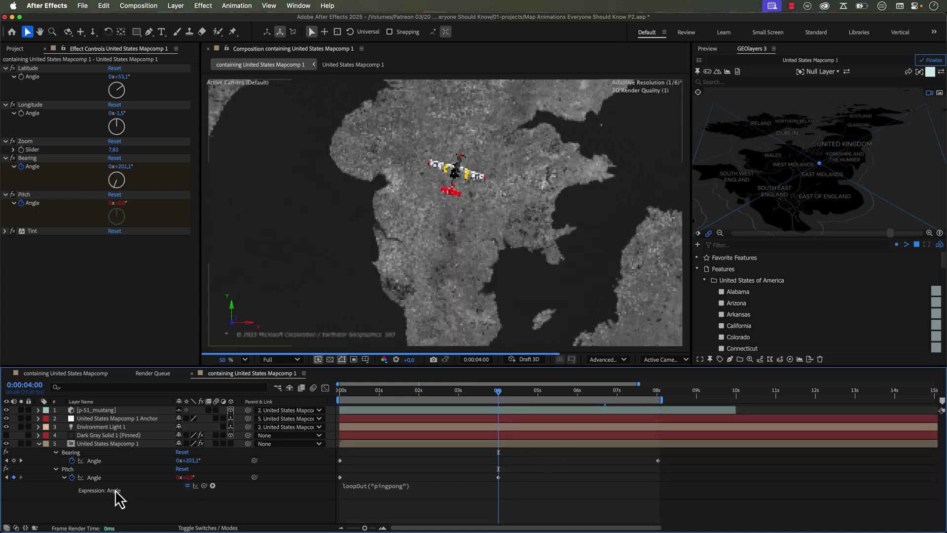
key(space)
drag(519, 477, 333, 487)
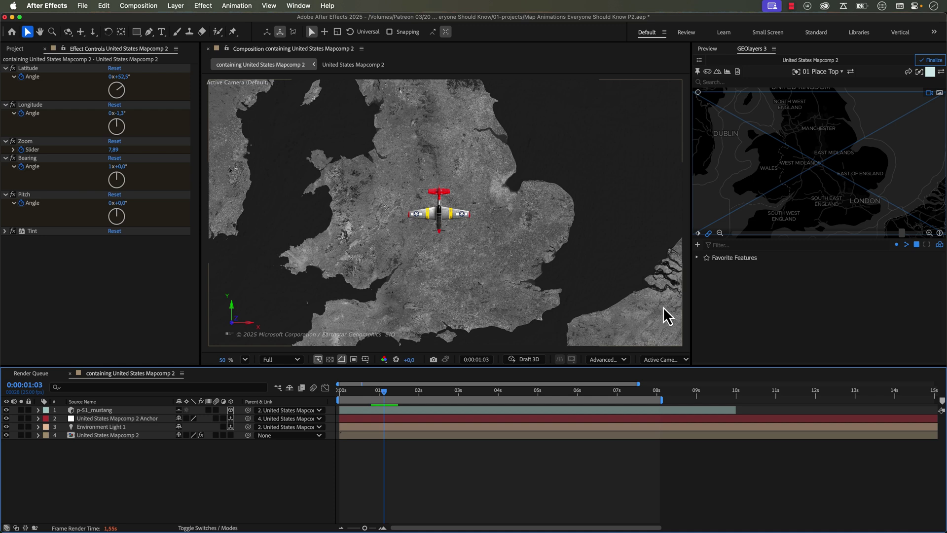
Save the current England framing as a mapcomp view named United Kingdom View
click(698, 244)
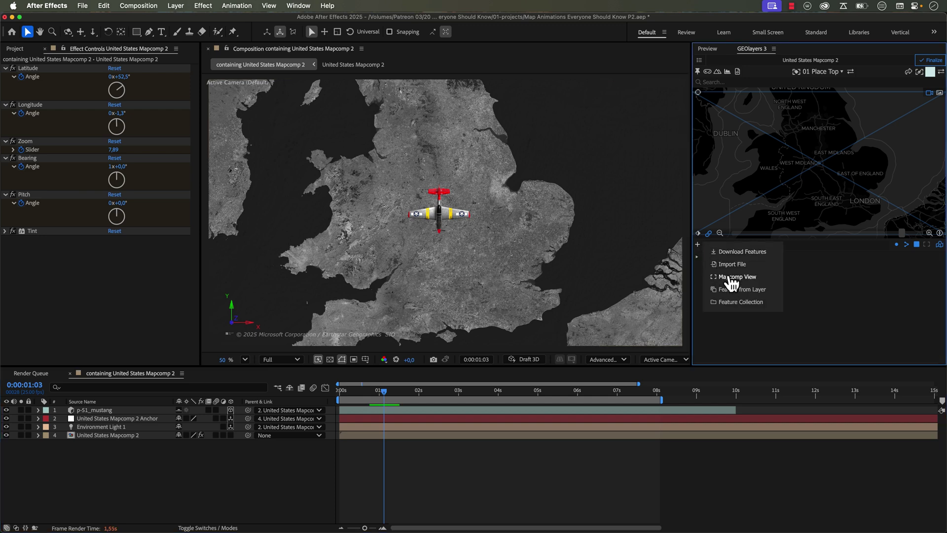
click(728, 276)
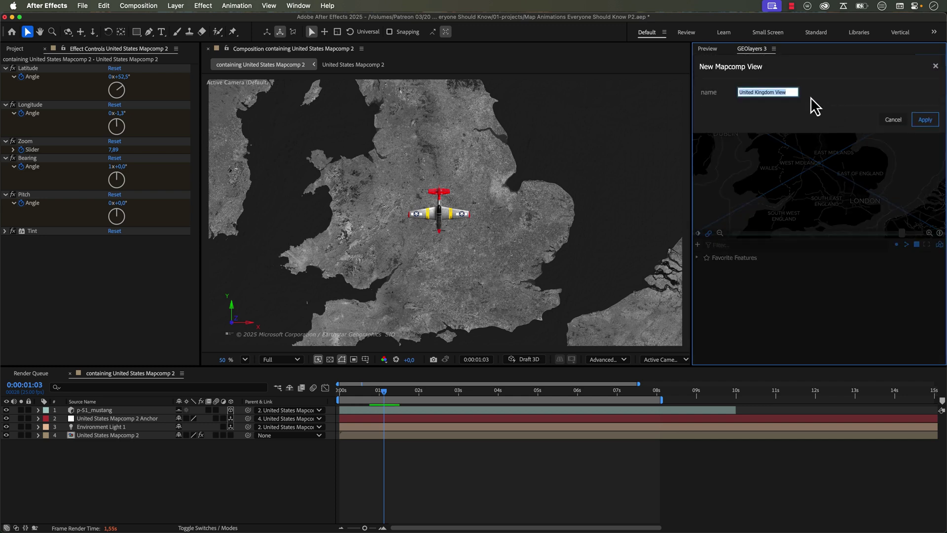
click(931, 122)
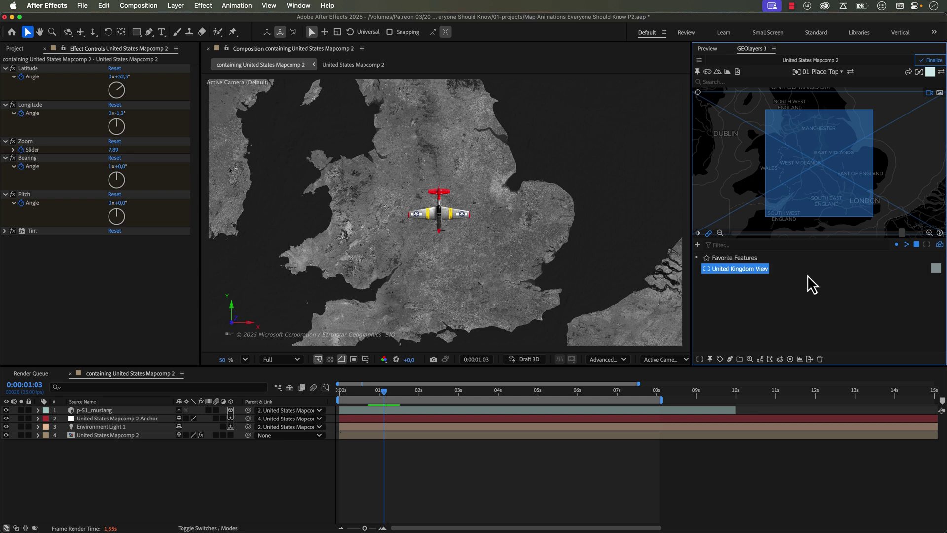
Zoom out to the whole world, recentre, and save it as World View
click(720, 233)
click(720, 233)
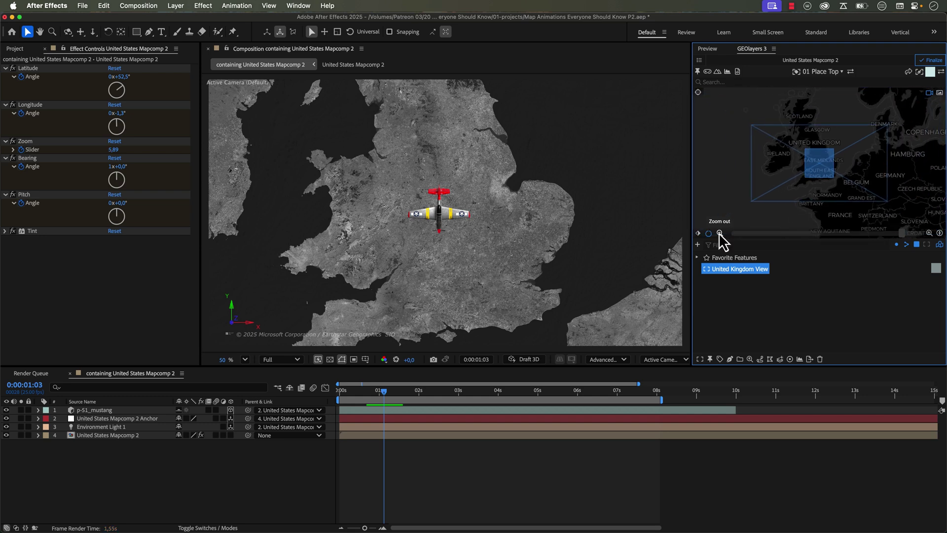
click(720, 233)
click(720, 234)
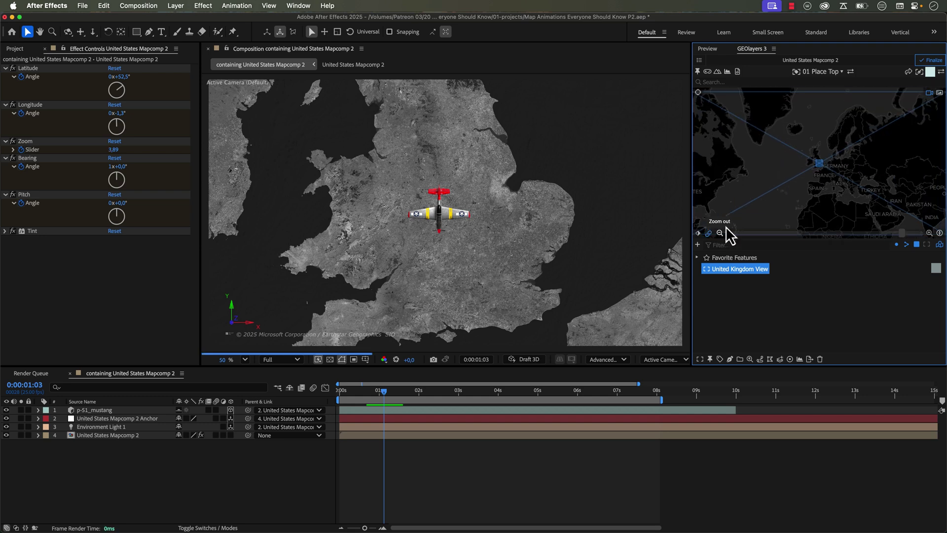
drag(846, 186, 831, 169)
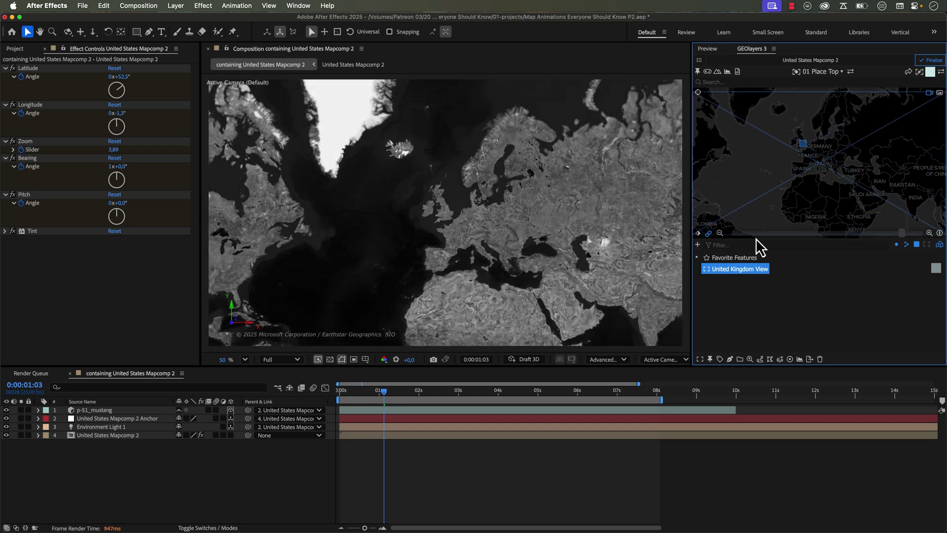
click(720, 233)
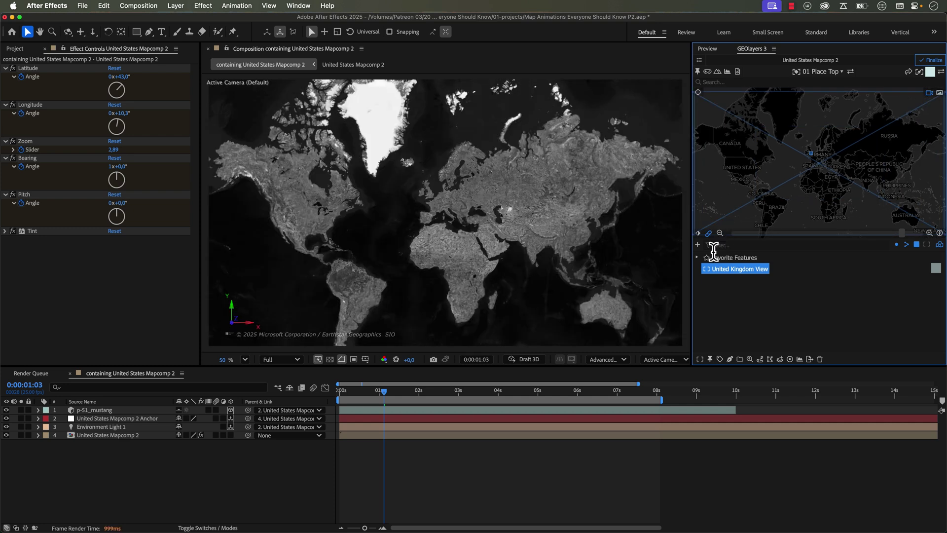
click(699, 245)
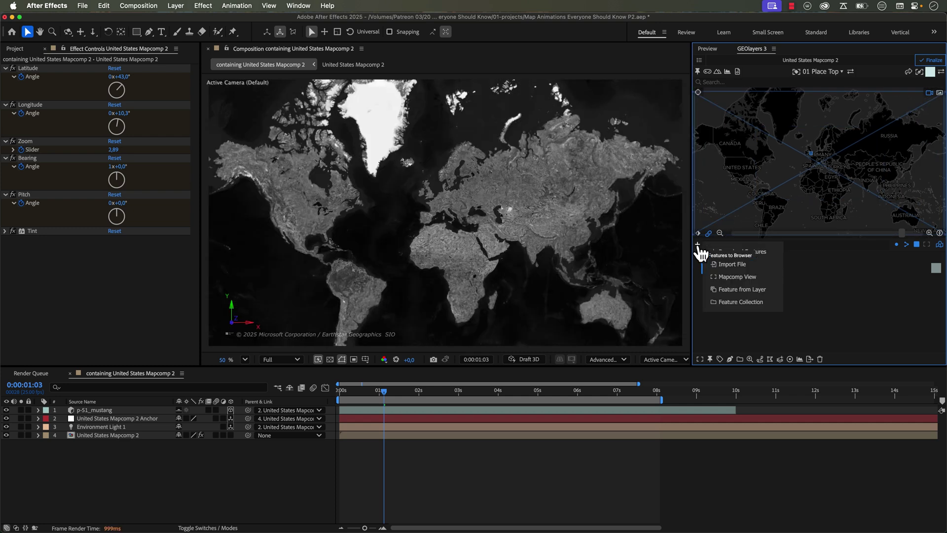
click(727, 278)
click(934, 121)
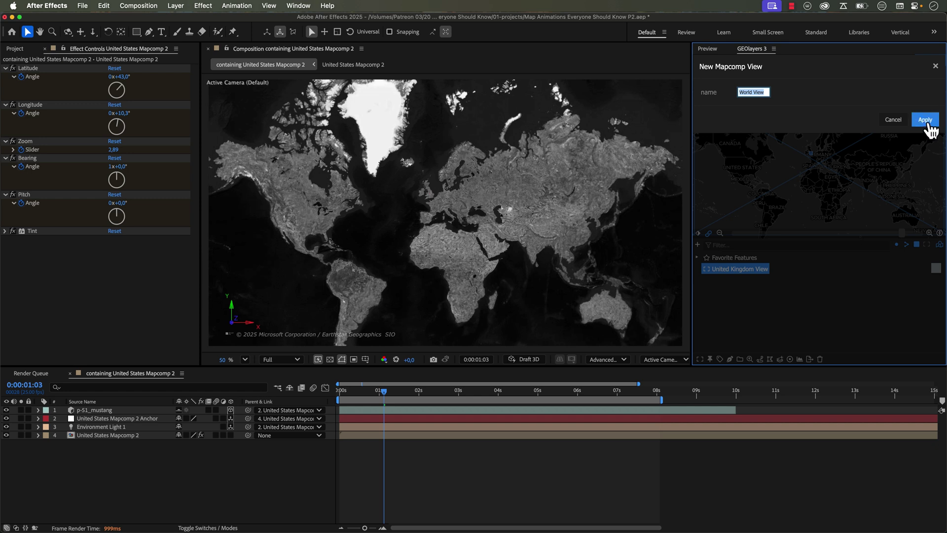
click(716, 280)
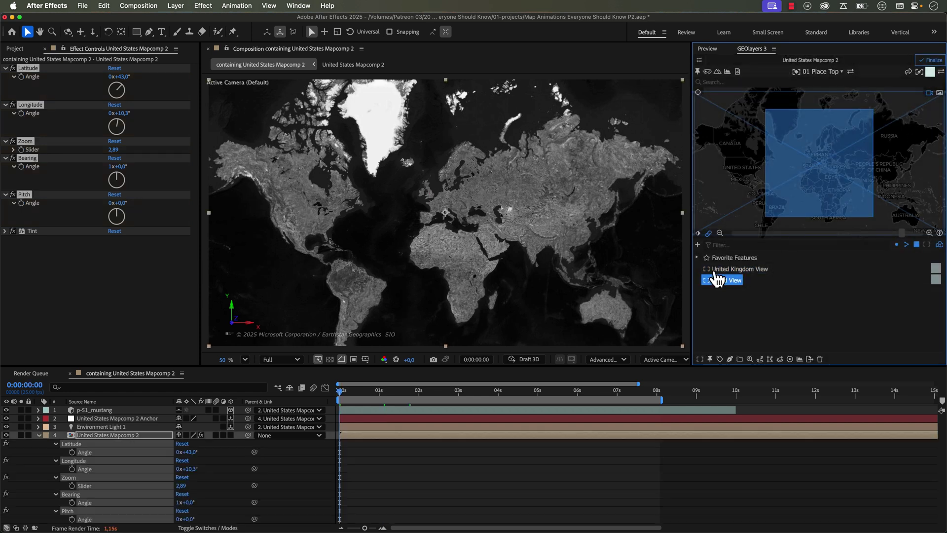
Keyframe the map at 0s, then key United Kingdom View and World View about one second later
click(699, 234)
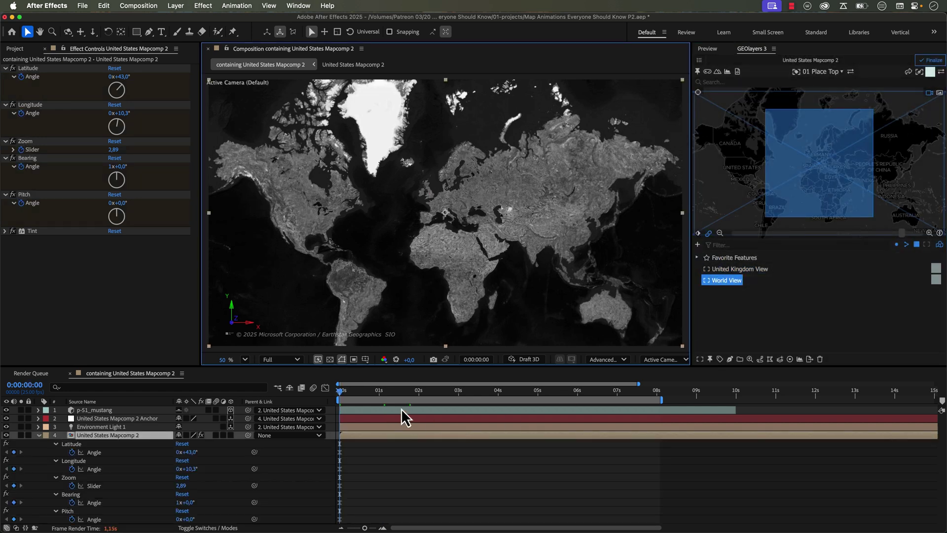
drag(355, 396, 388, 393)
click(751, 269)
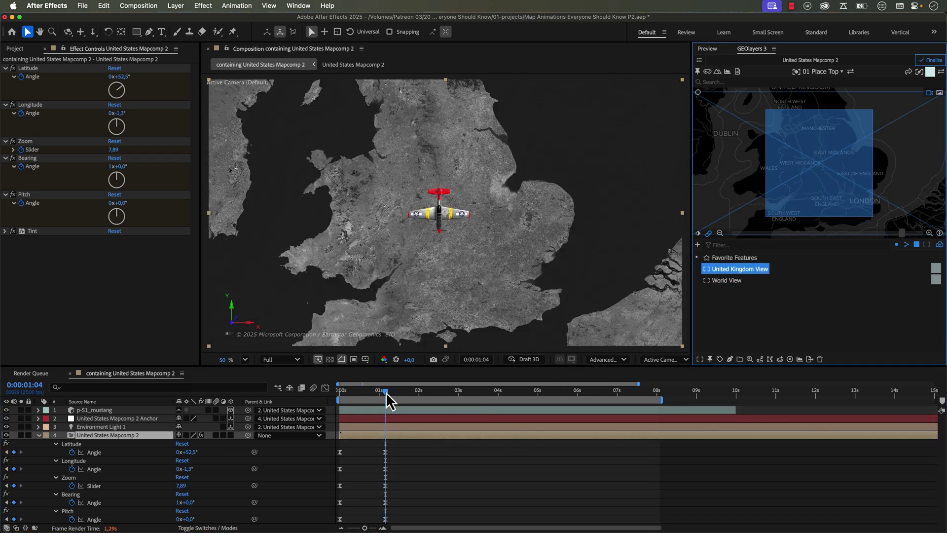
drag(387, 395, 427, 395)
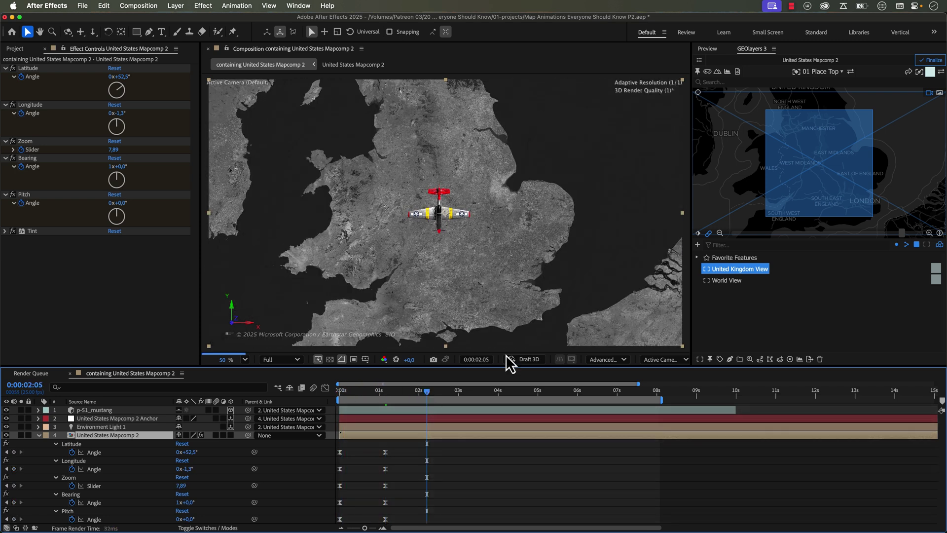
click(734, 282)
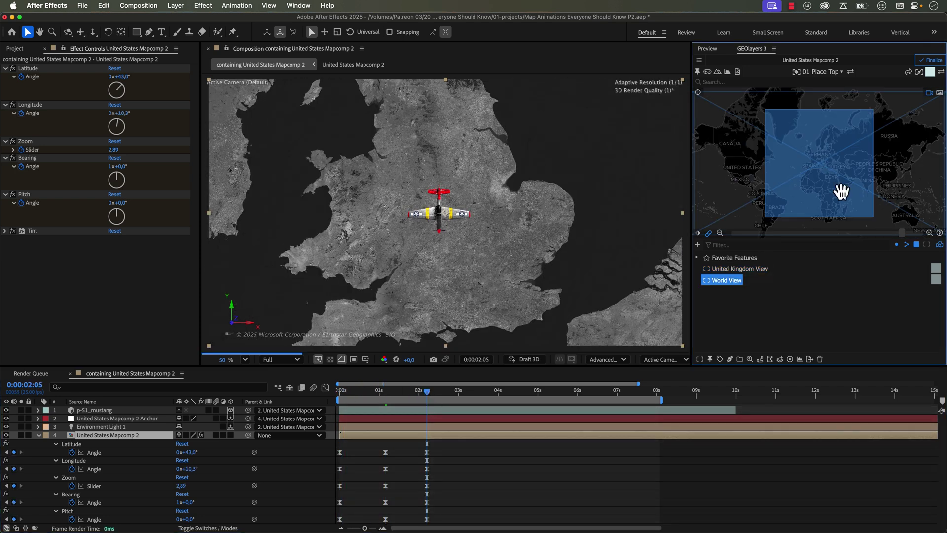
Tilt and rotate the map and save the framing as World View Pitched
drag(839, 190, 823, 167)
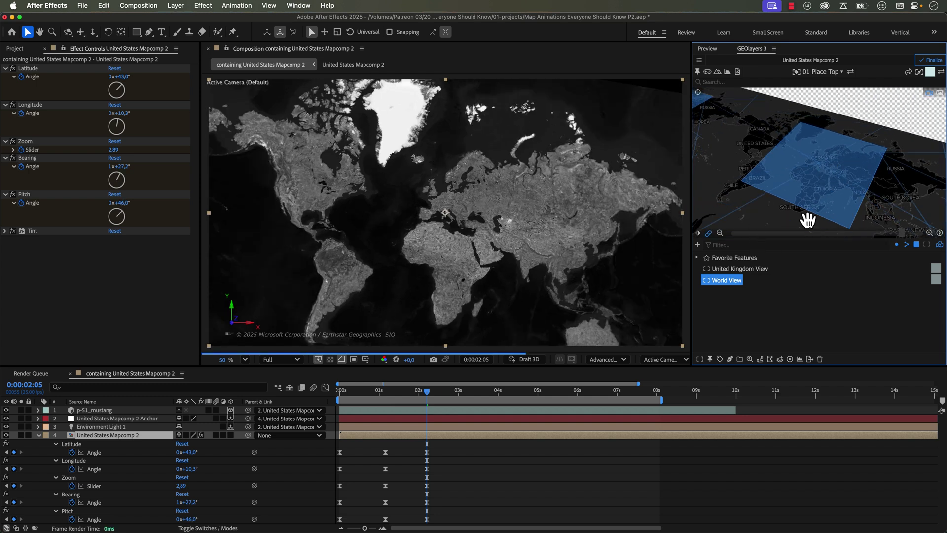
drag(807, 220, 824, 201)
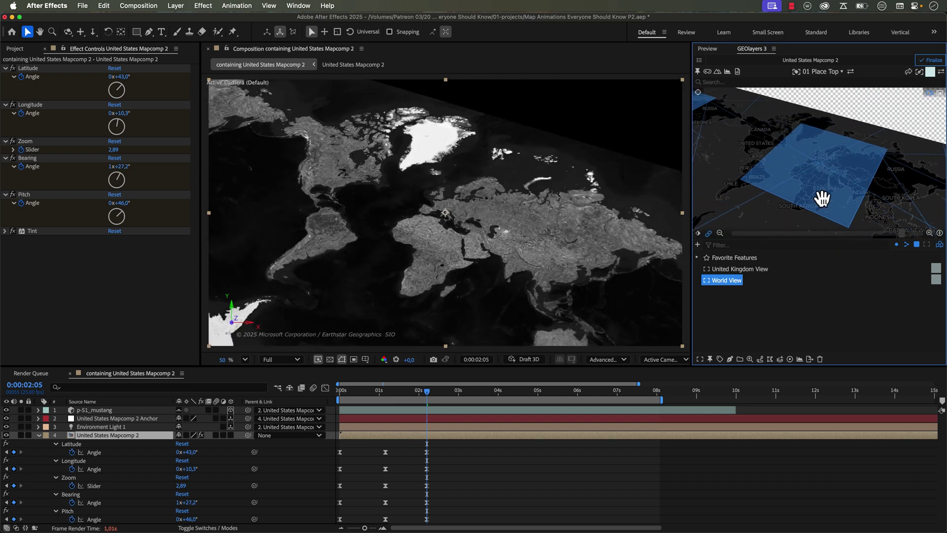
click(698, 245)
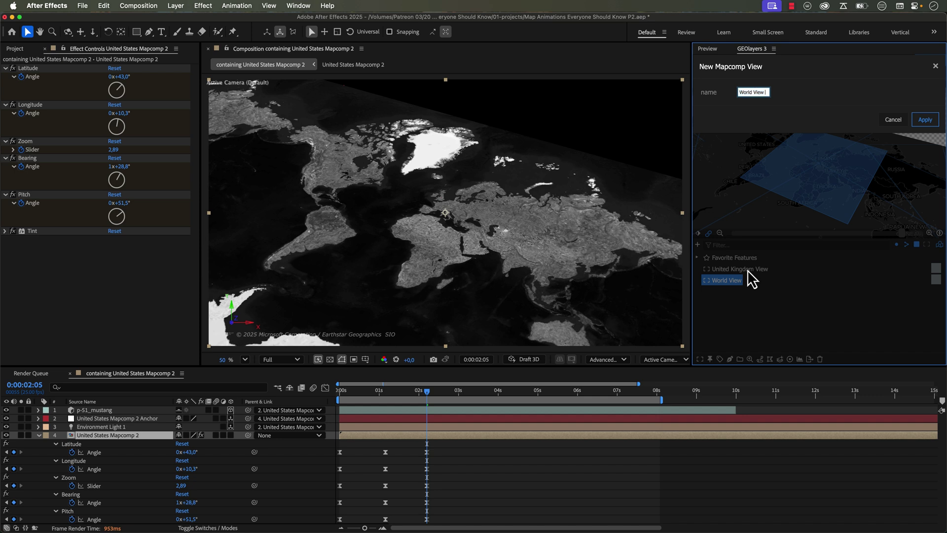
click(925, 119)
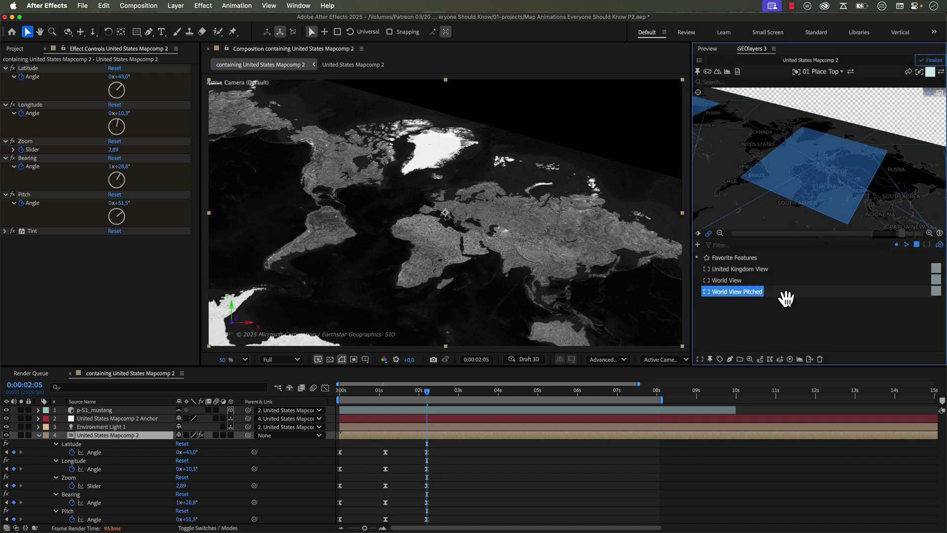
Keyframe World View Pitched at the UK keyframe time, then flatten the map tilt
mouse_move(425, 393)
mouse_down()
mouse_move(386, 392)
mouse_move(423, 396)
mouse_up()
click(743, 292)
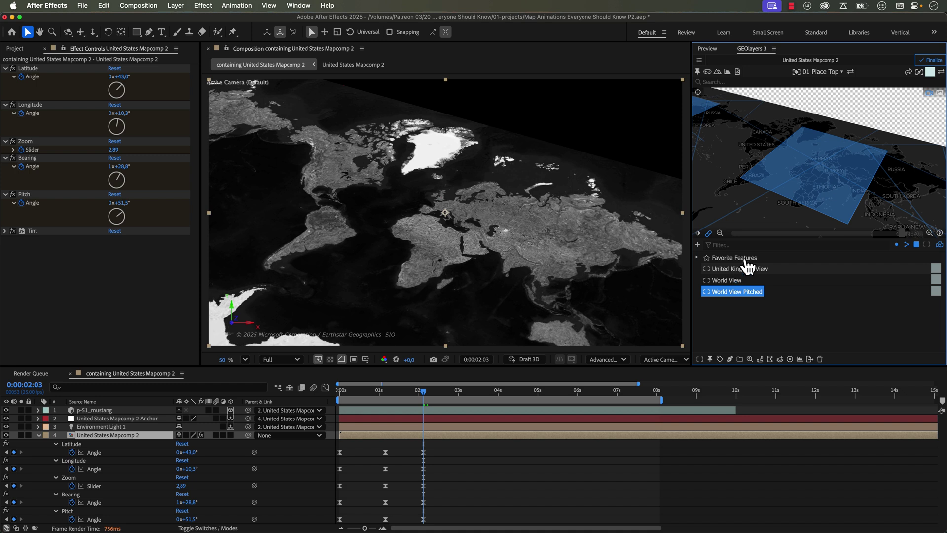
scroll(824, 154, up, 6)
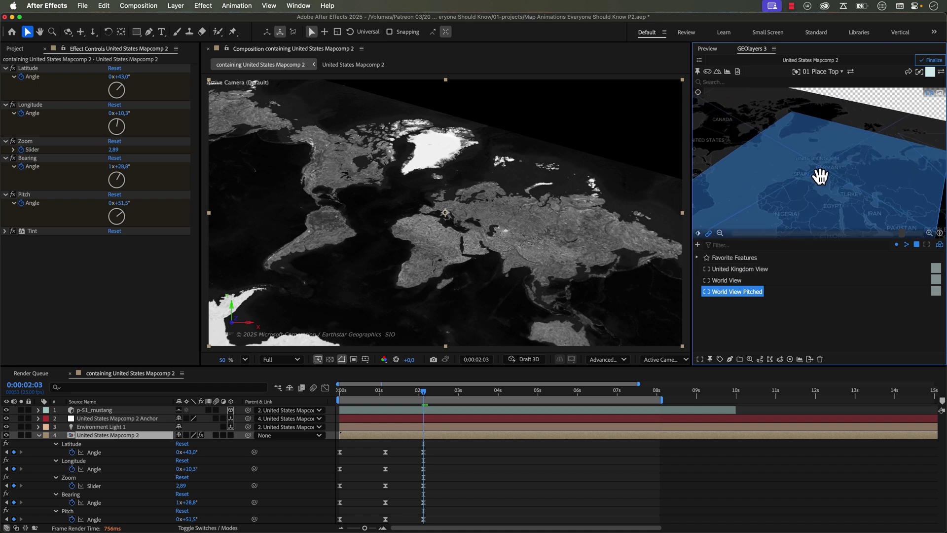
scroll(820, 182, up, 2)
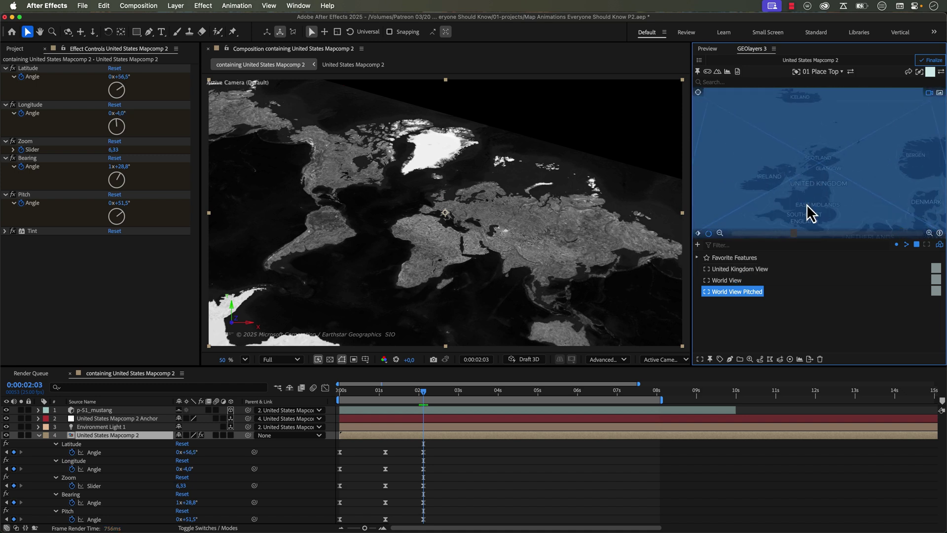
scroll(810, 211, up, 3)
drag(821, 213, 831, 213)
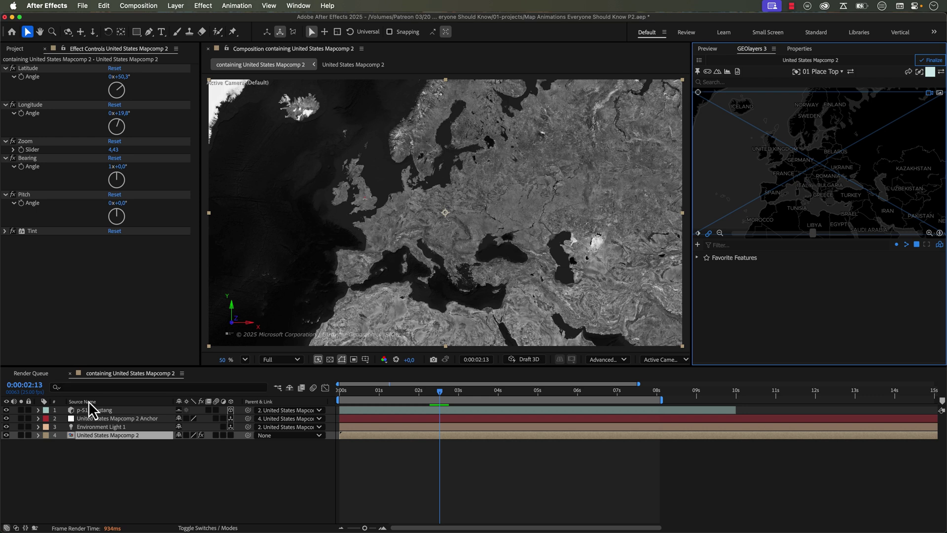
With the Pen tool, draw bezier points from Spain over central Europe into western Russia
click(148, 32)
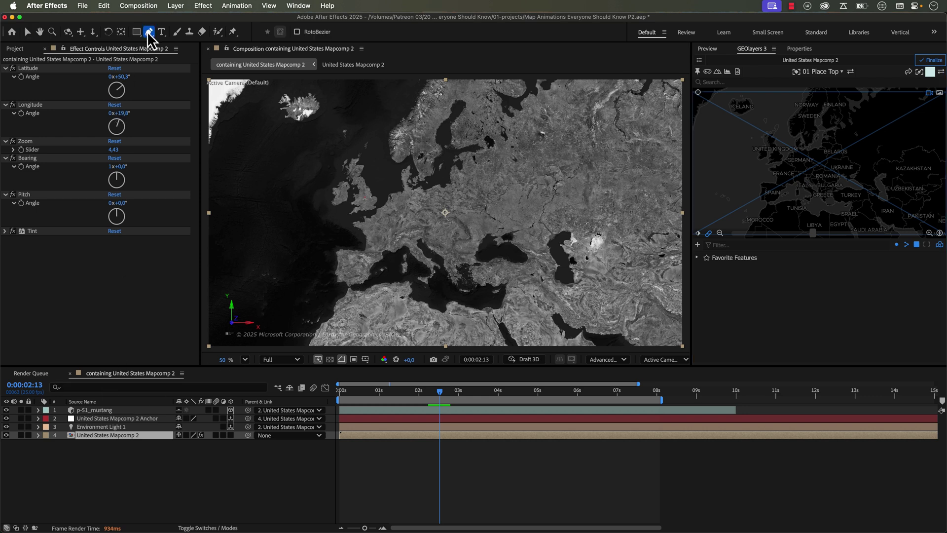
click(107, 458)
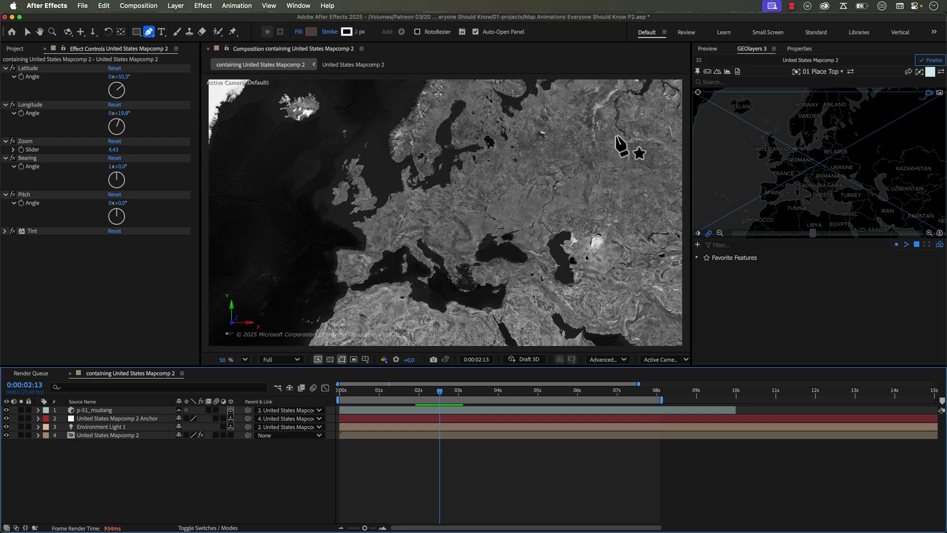
drag(317, 278, 352, 256)
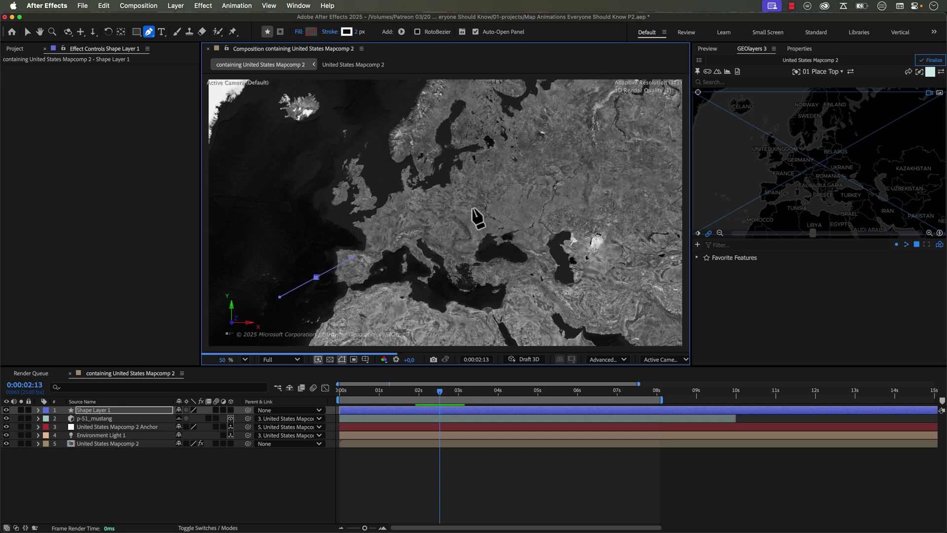
drag(470, 208, 549, 213)
click(627, 151)
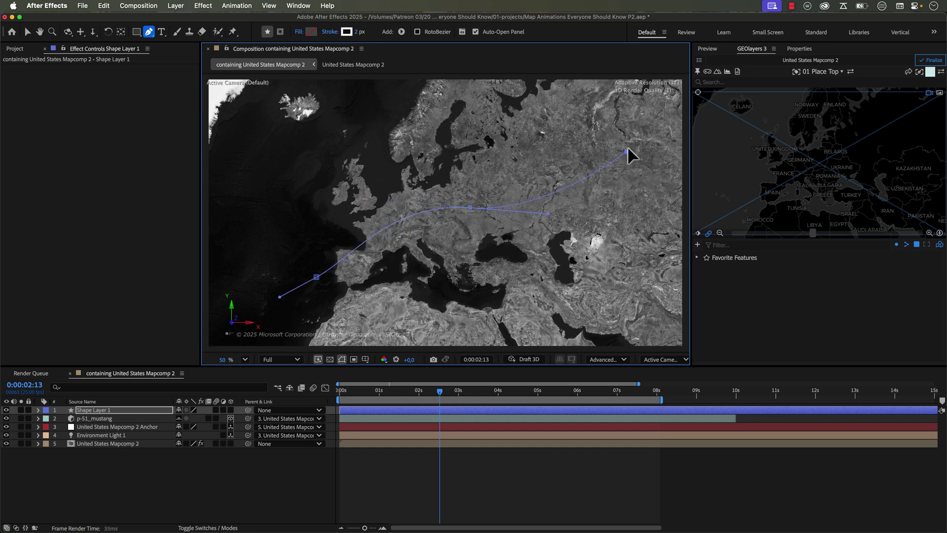
drag(637, 126, 643, 105)
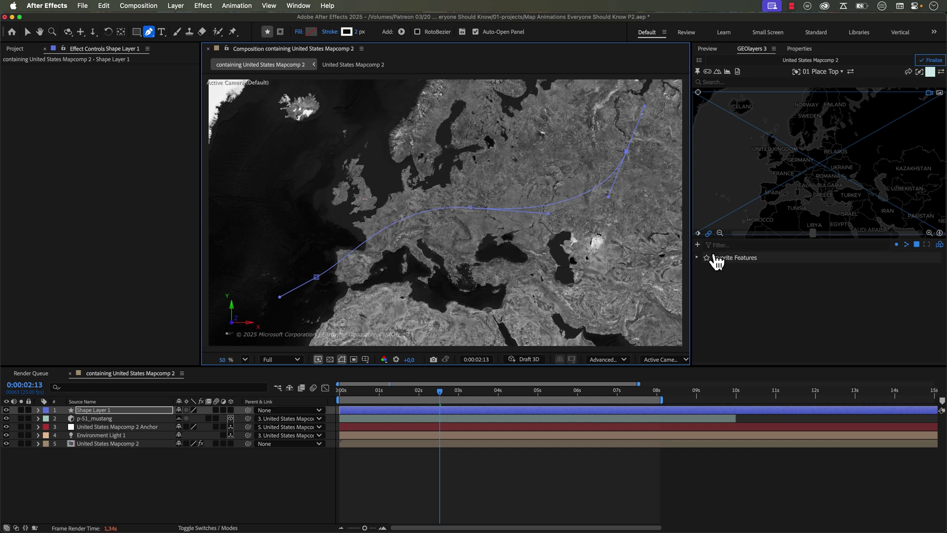
Add Shape Layer 1's path as a map feature and parent it to the map anchor layer
click(698, 244)
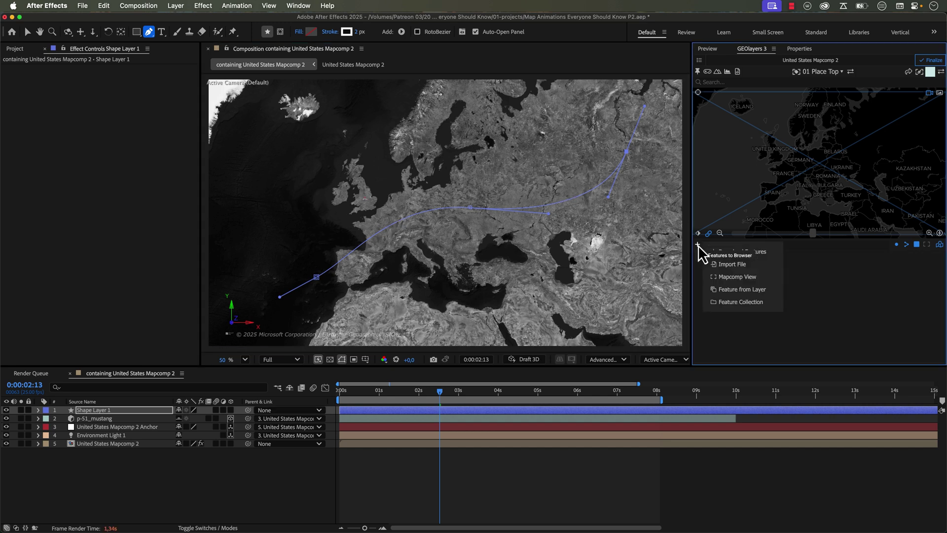
click(731, 290)
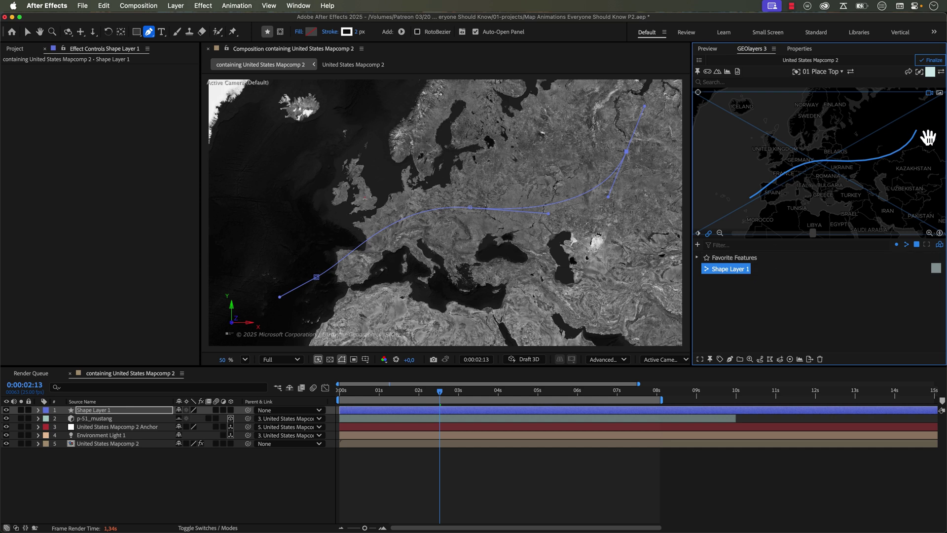
click(87, 411)
drag(249, 411, 97, 427)
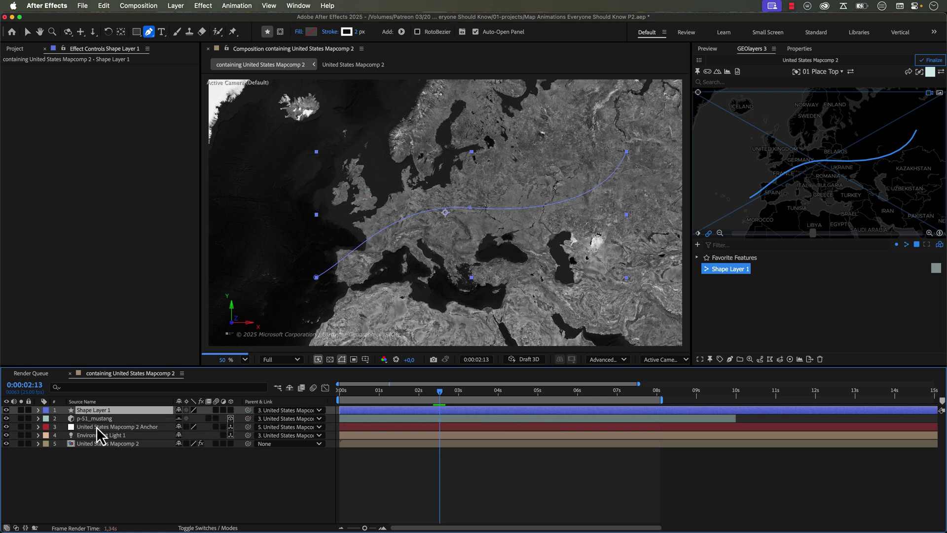
Hide Shape Layer 1, mark it shy, and turn on Hide Shy Layers
click(6, 410)
click(179, 410)
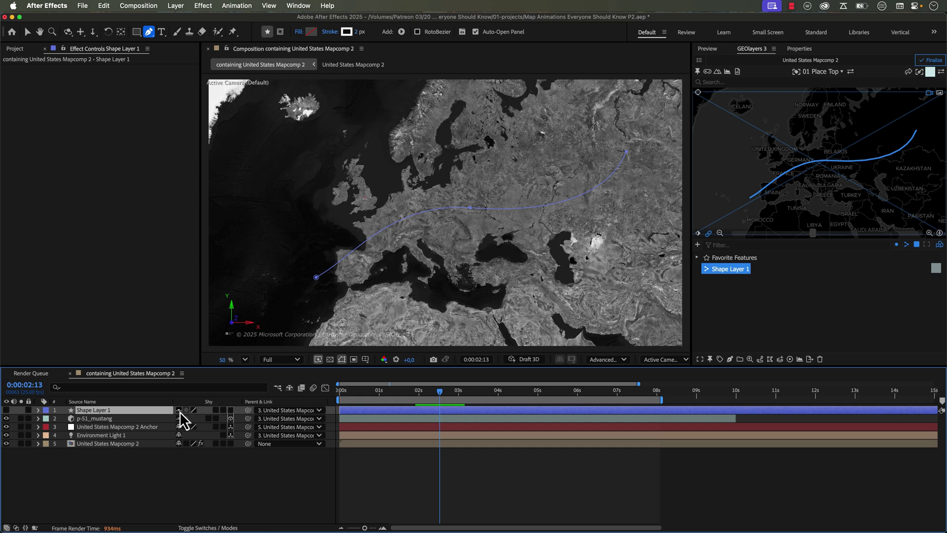
click(290, 389)
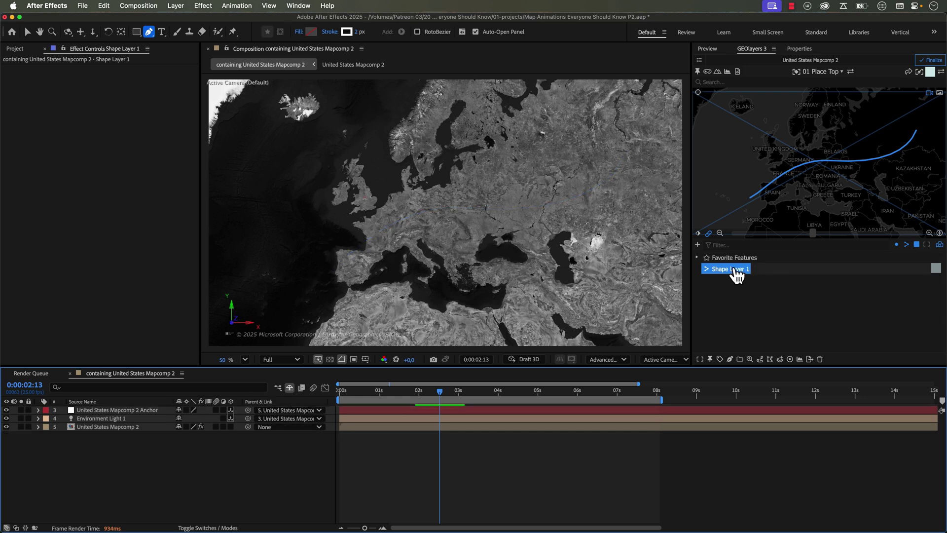
Create an Animate View along Feature animation lasting 5 seconds
click(700, 359)
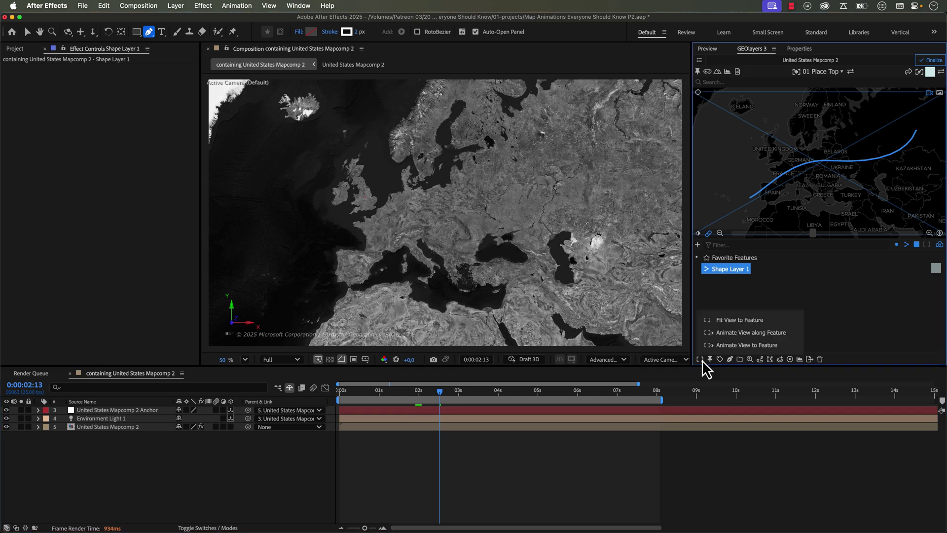
click(724, 333)
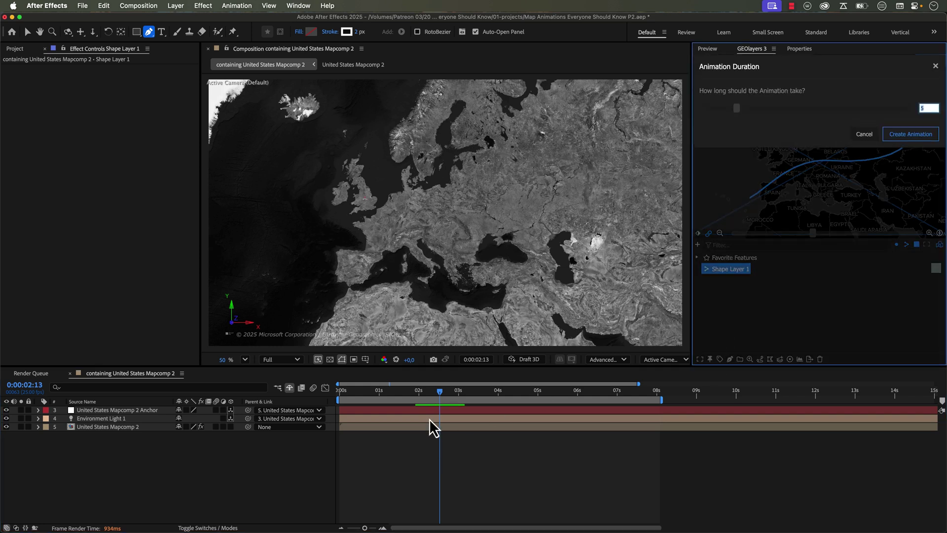
drag(440, 391, 290, 409)
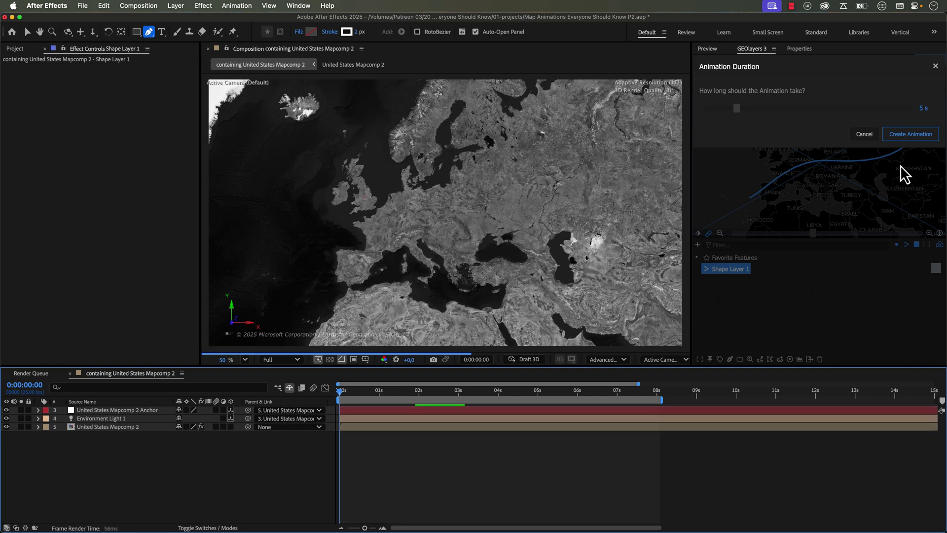
click(906, 143)
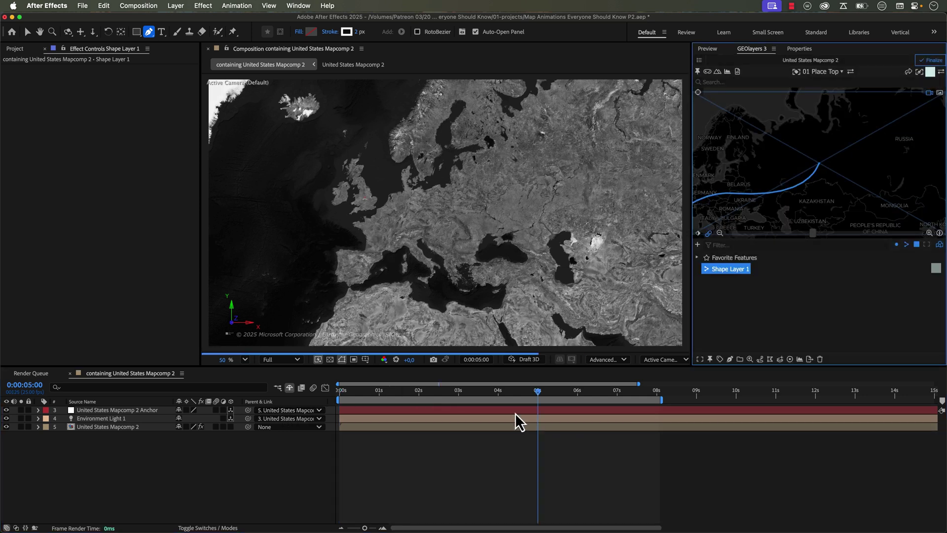
End the work area at 5 seconds, preview the route, and reveal the animated properties
drag(662, 400, 540, 399)
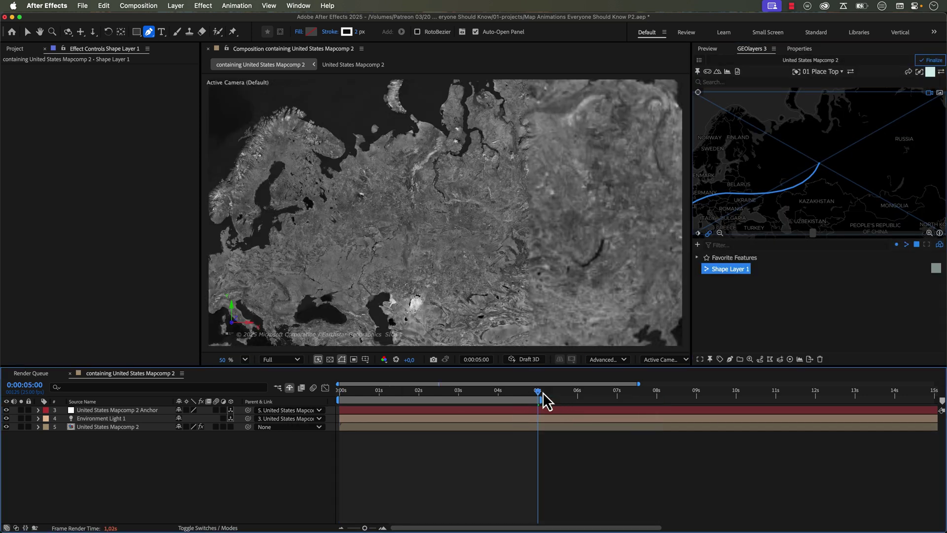
key(space)
key(space)
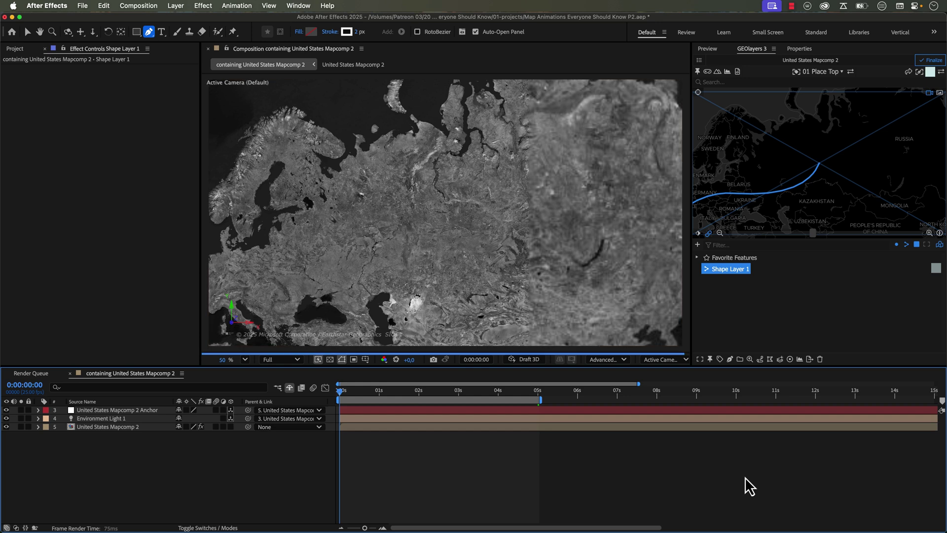
key(space)
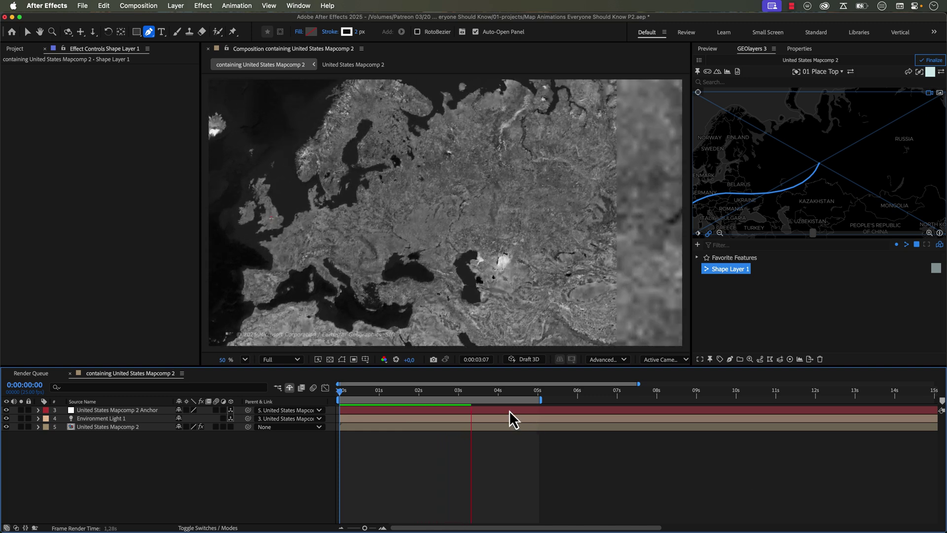
key(space)
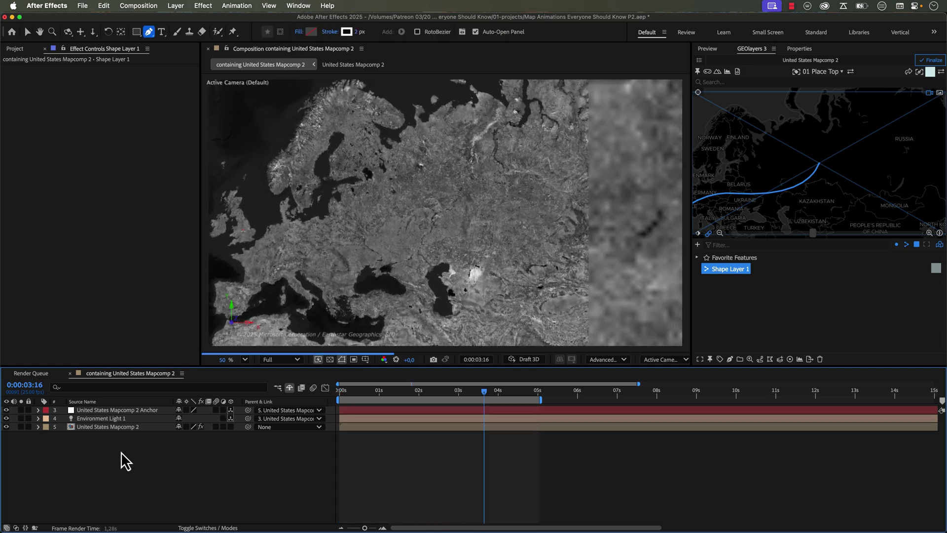
key(u)
drag(481, 390, 383, 401)
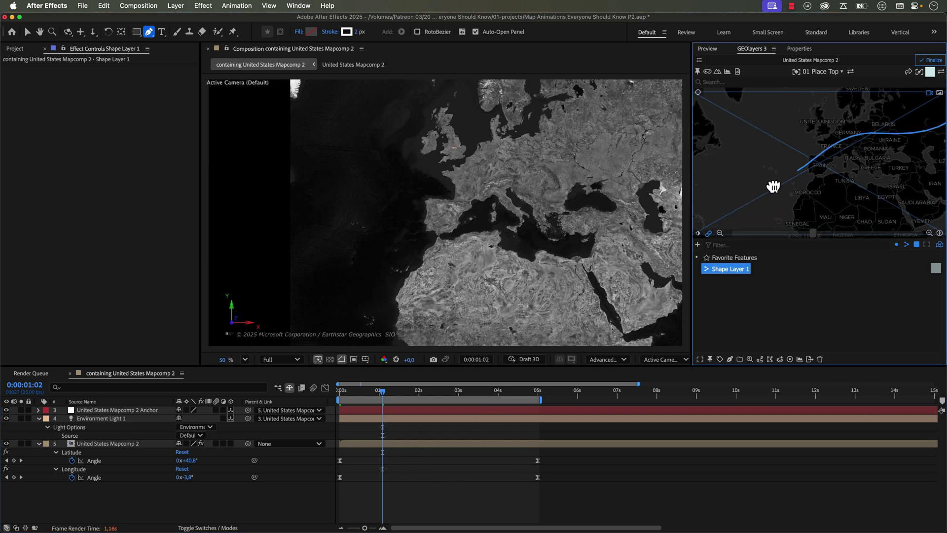
Frame the map over Spain and Europe and return to the start of the timeline
drag(785, 195, 810, 175)
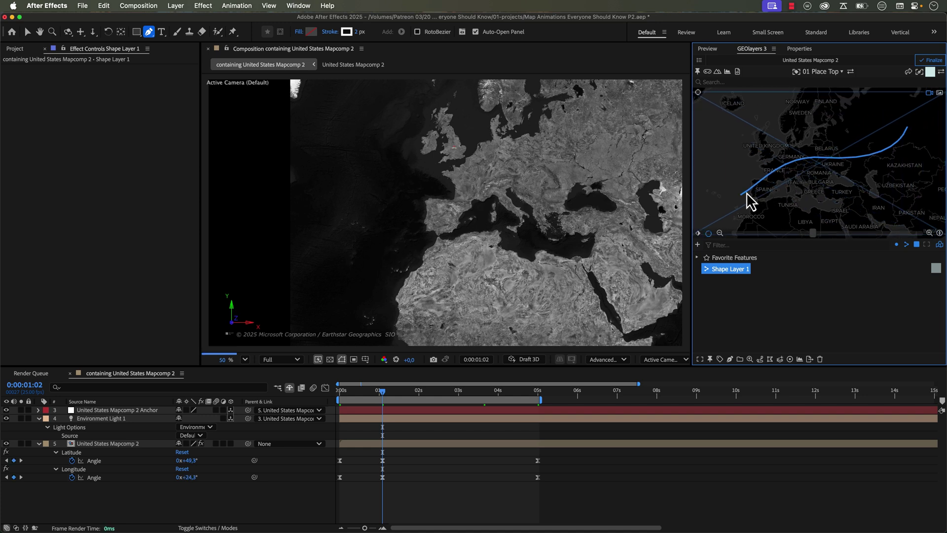
scroll(740, 196, up, 8)
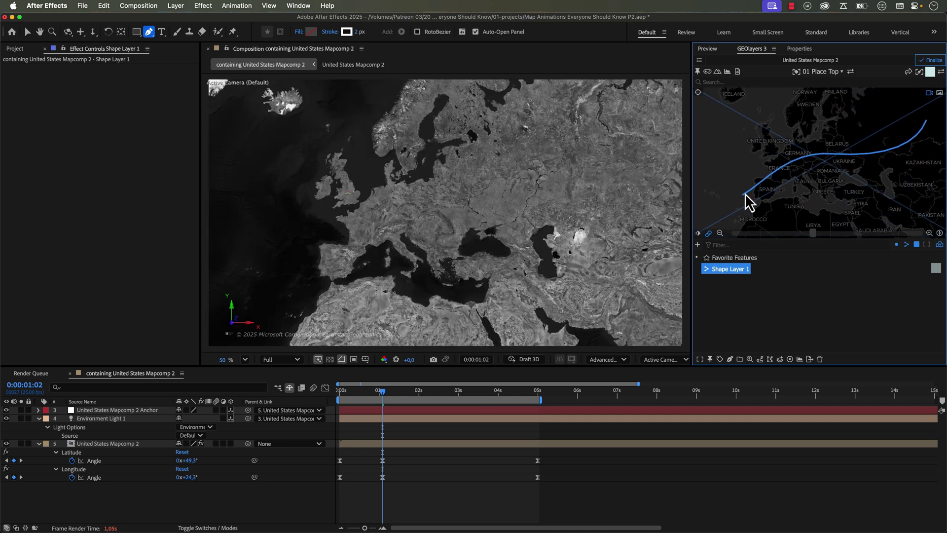
scroll(748, 202, up, 4)
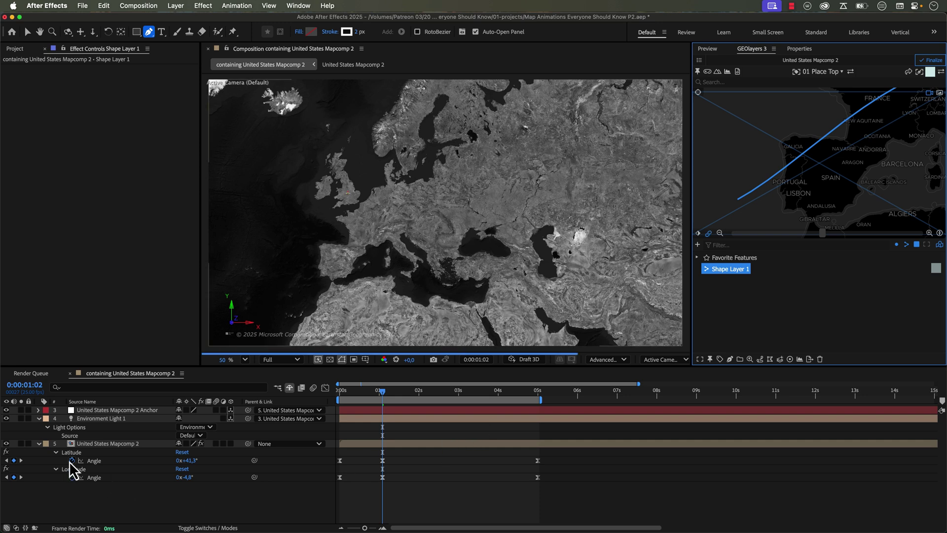
click(72, 478)
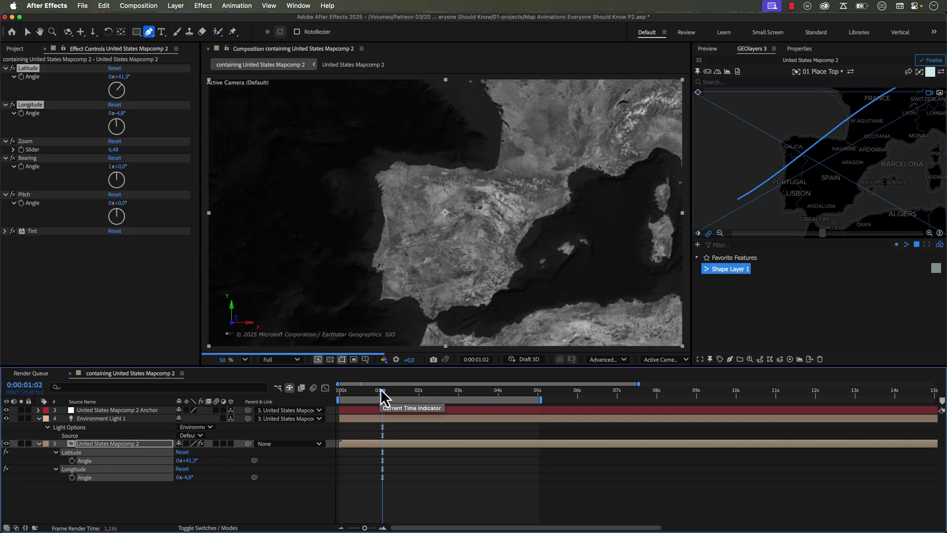
drag(383, 392, 307, 412)
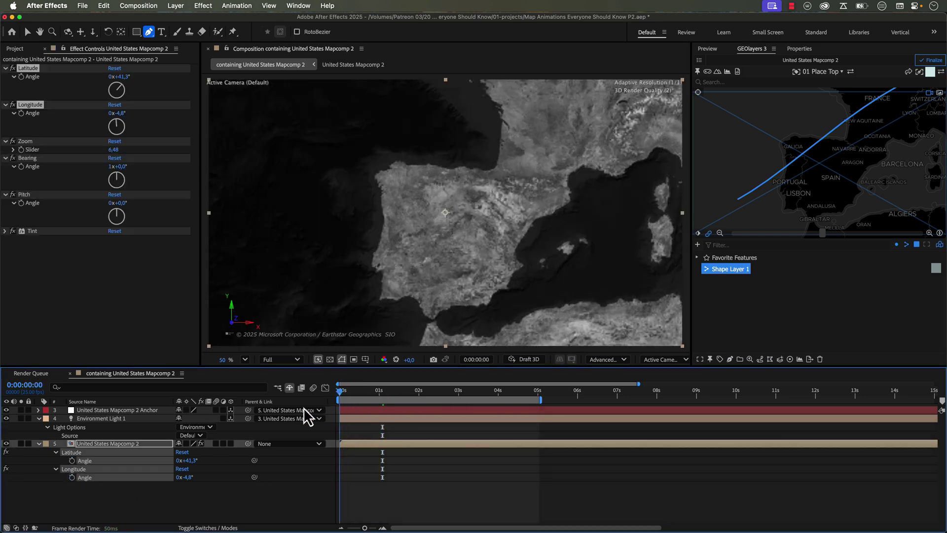
click(41, 418)
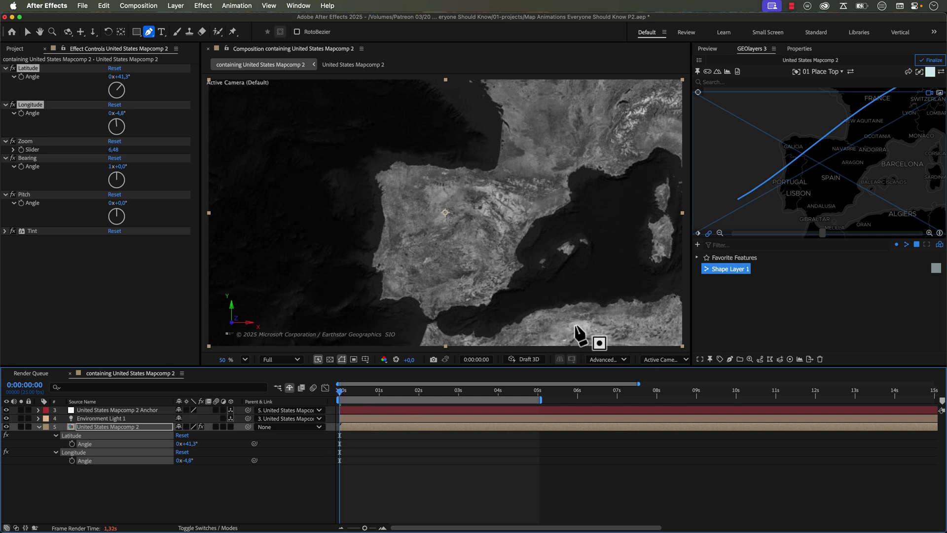
Recreate the Animate View along Feature animation along the drawn route
click(700, 360)
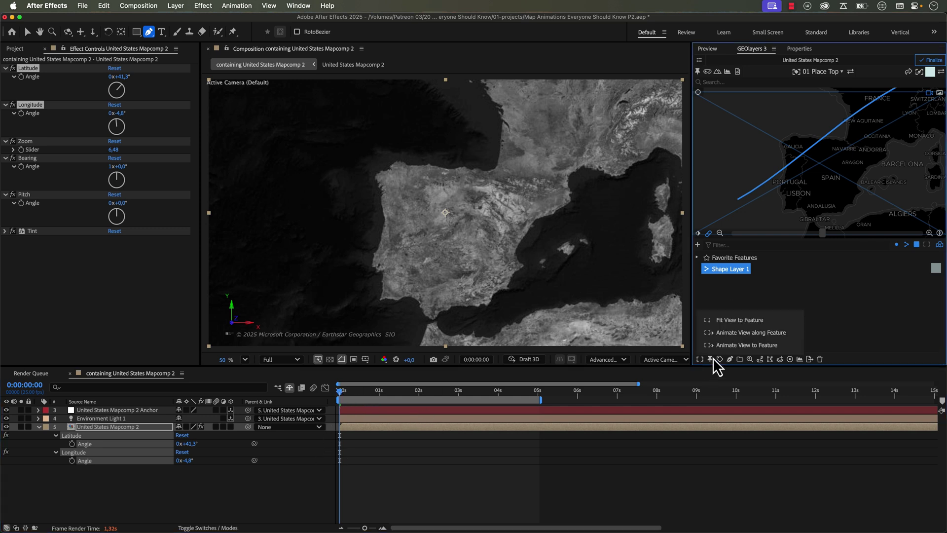
click(739, 334)
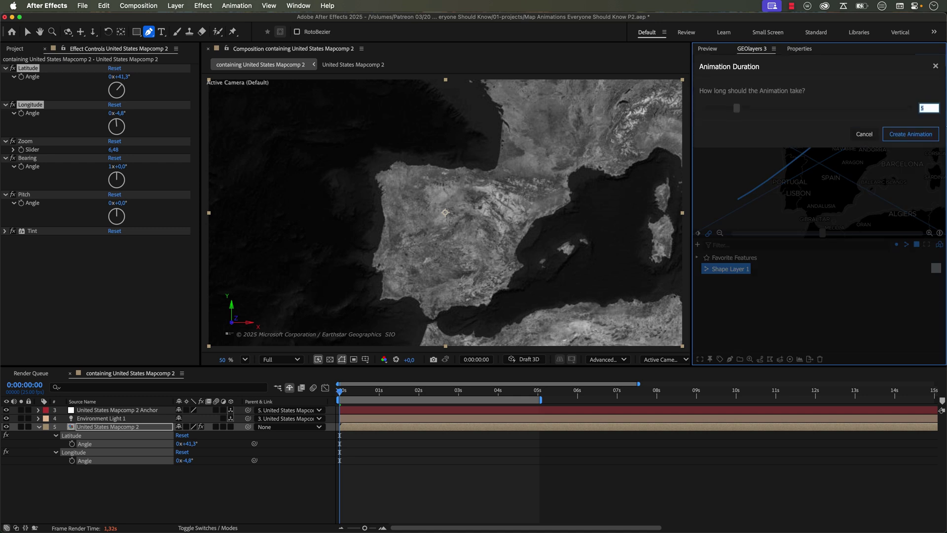
click(930, 133)
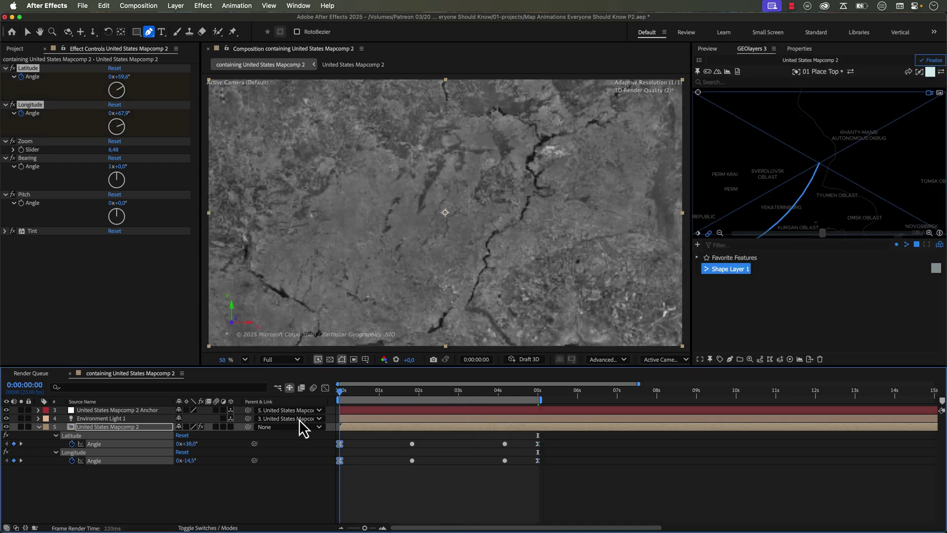
Preview the route animation, then start keyframing the map's Zoom slider
key(space)
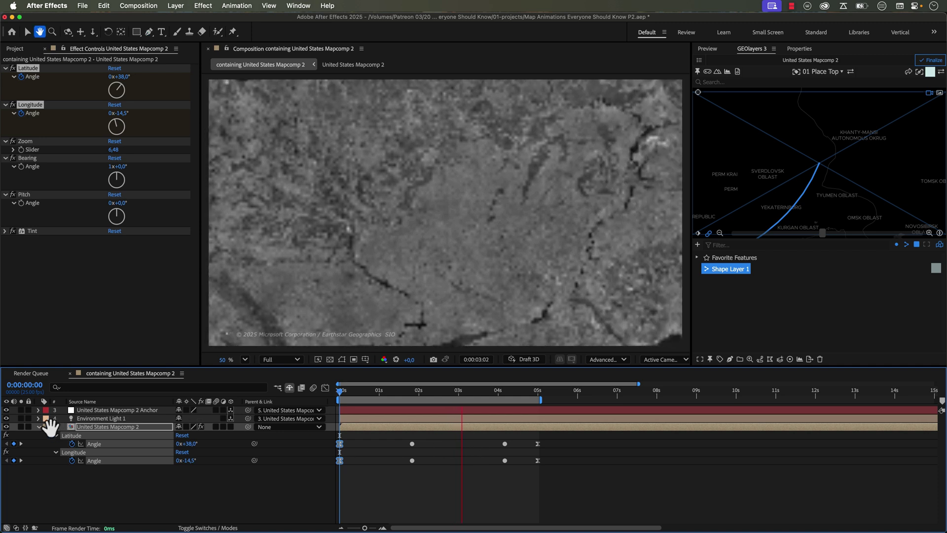
key(space)
key(e)
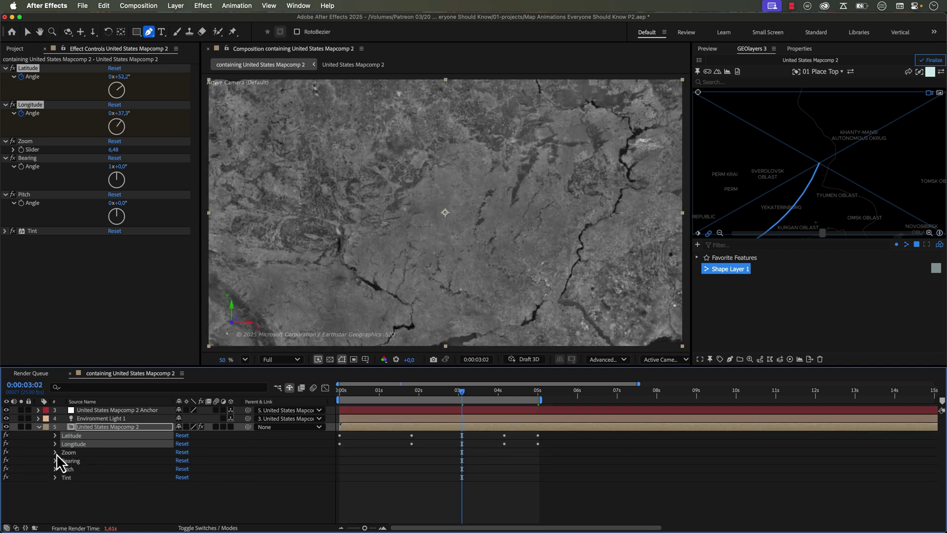
click(55, 452)
click(72, 461)
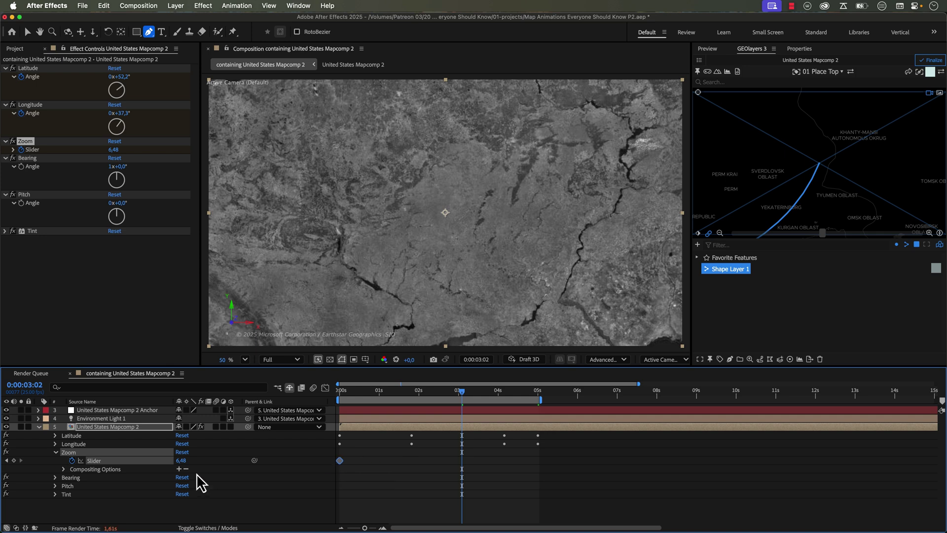
Move the 5,00 zoom keyframe to about 3:18 and Easy Ease it, easing from 6,48
click(338, 391)
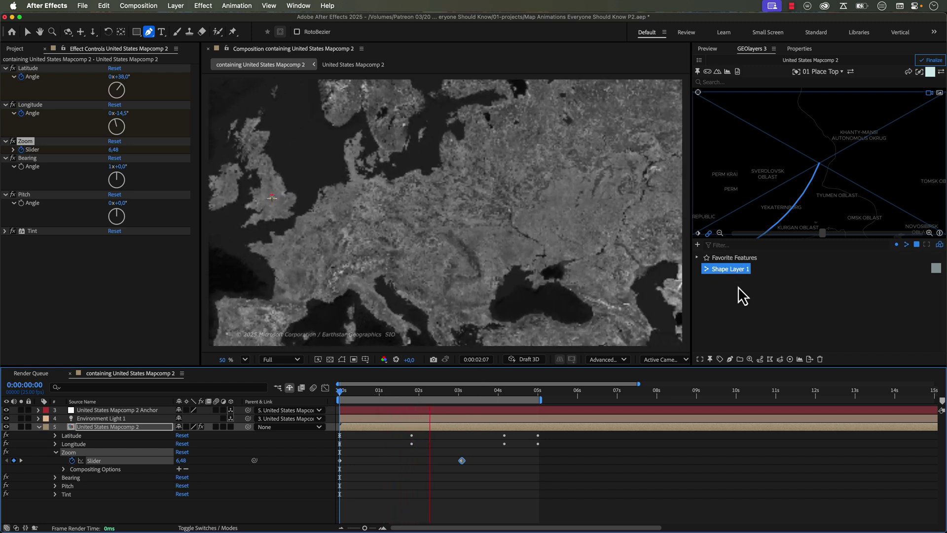
drag(462, 461, 486, 460)
right_click(486, 460)
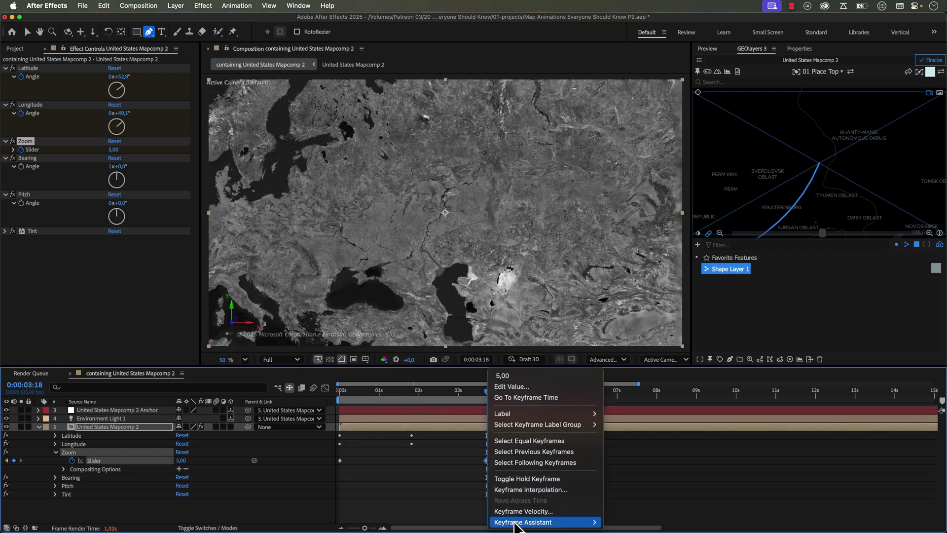
mouse_move(523, 522)
click(628, 417)
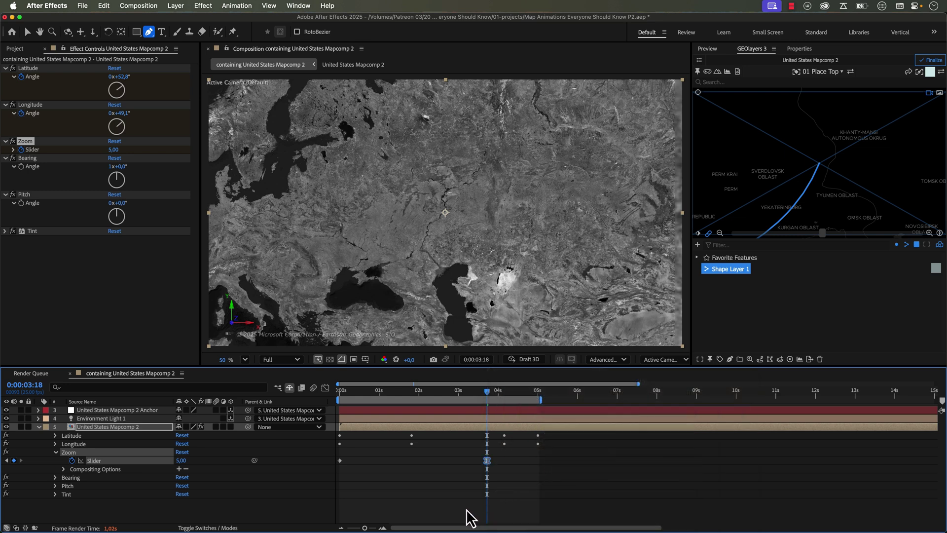
drag(479, 395, 419, 410)
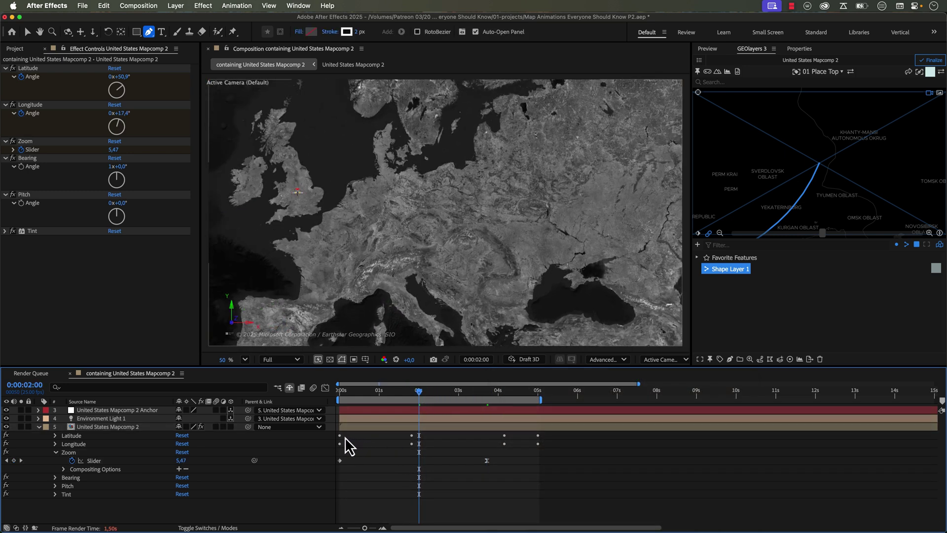